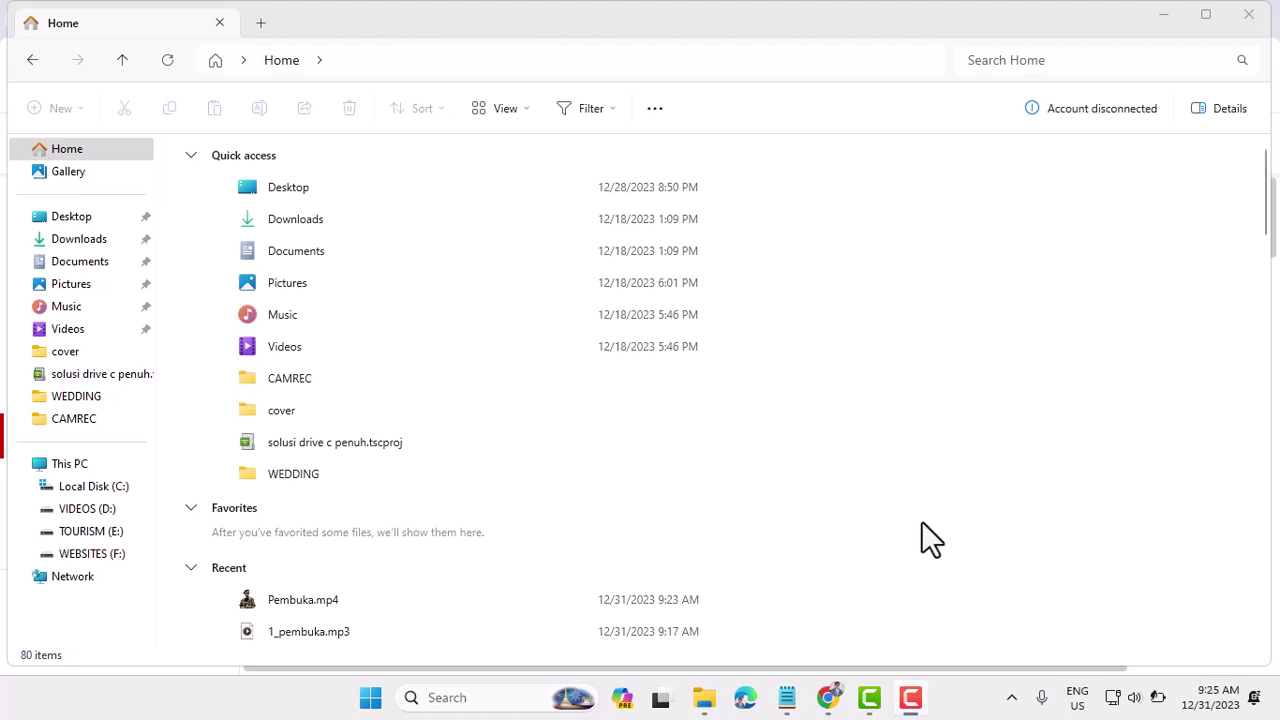
- Start Disk Cleanup for drive C: and rescan the drive to include system files
{"action": "left_click", "coordinate": [438, 697]}
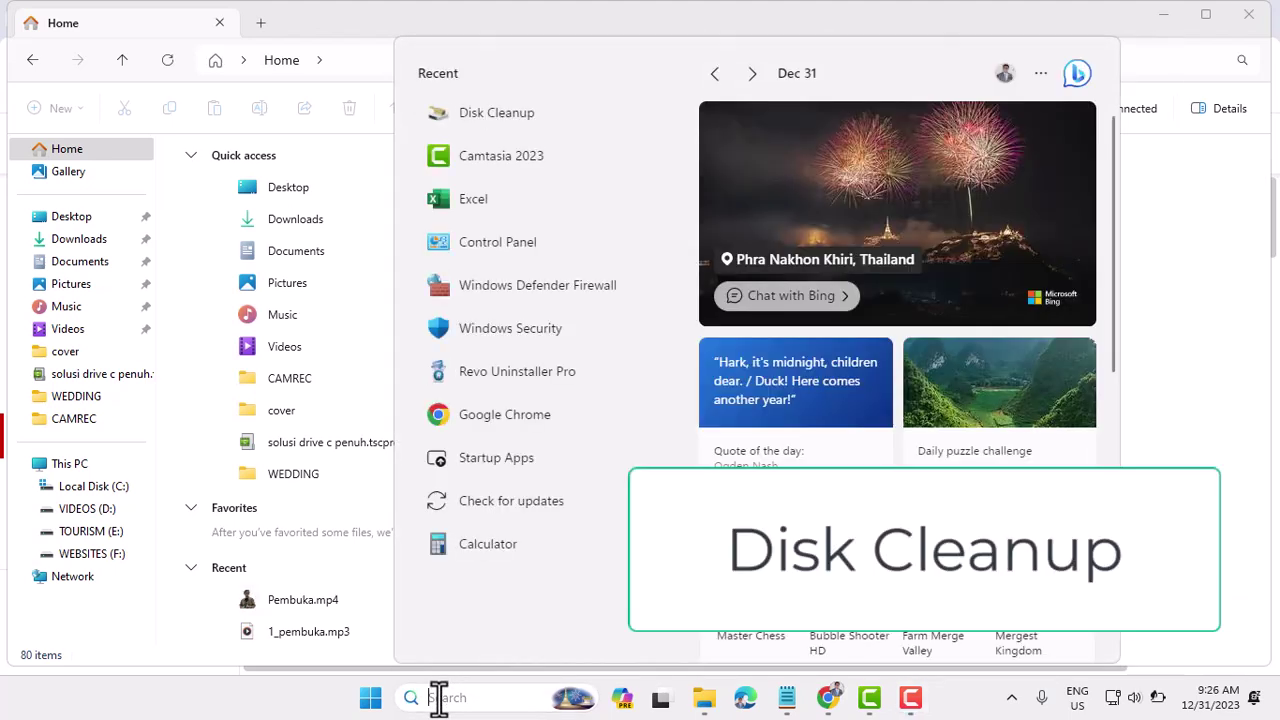
{"action": "left_click", "coordinate": [487, 121]}
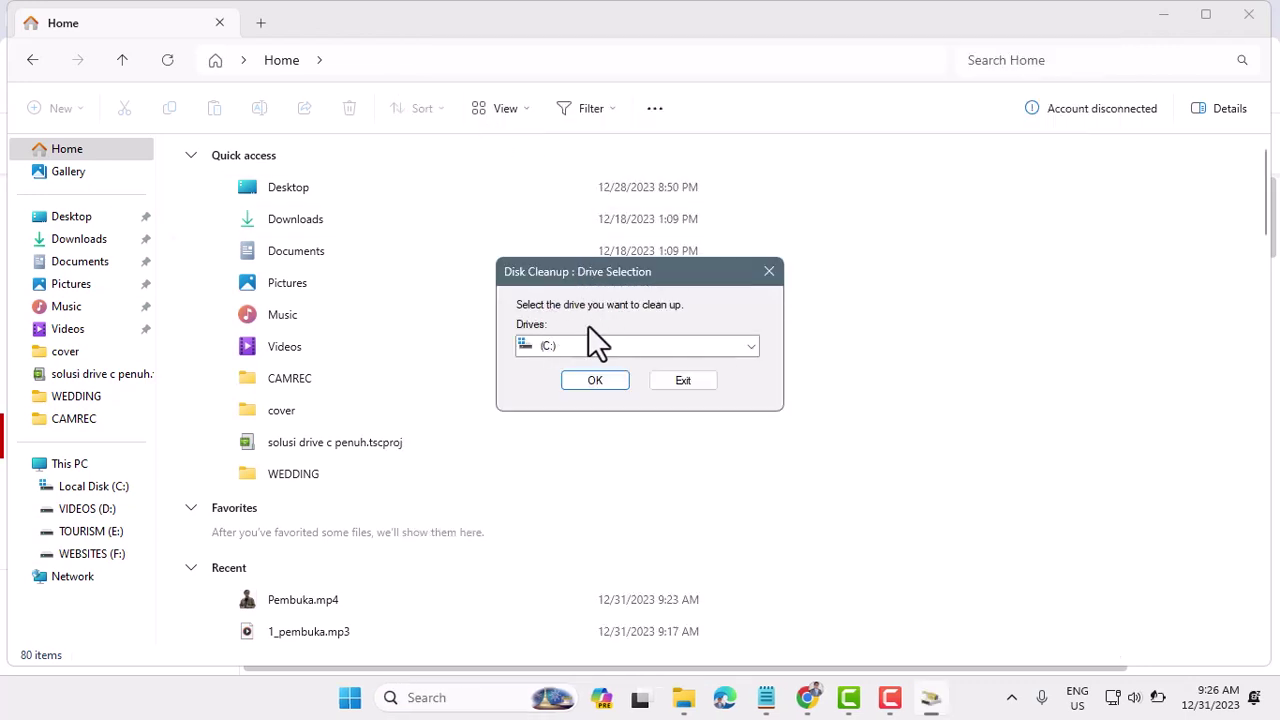
{"action": "left_click", "coordinate": [595, 384]}
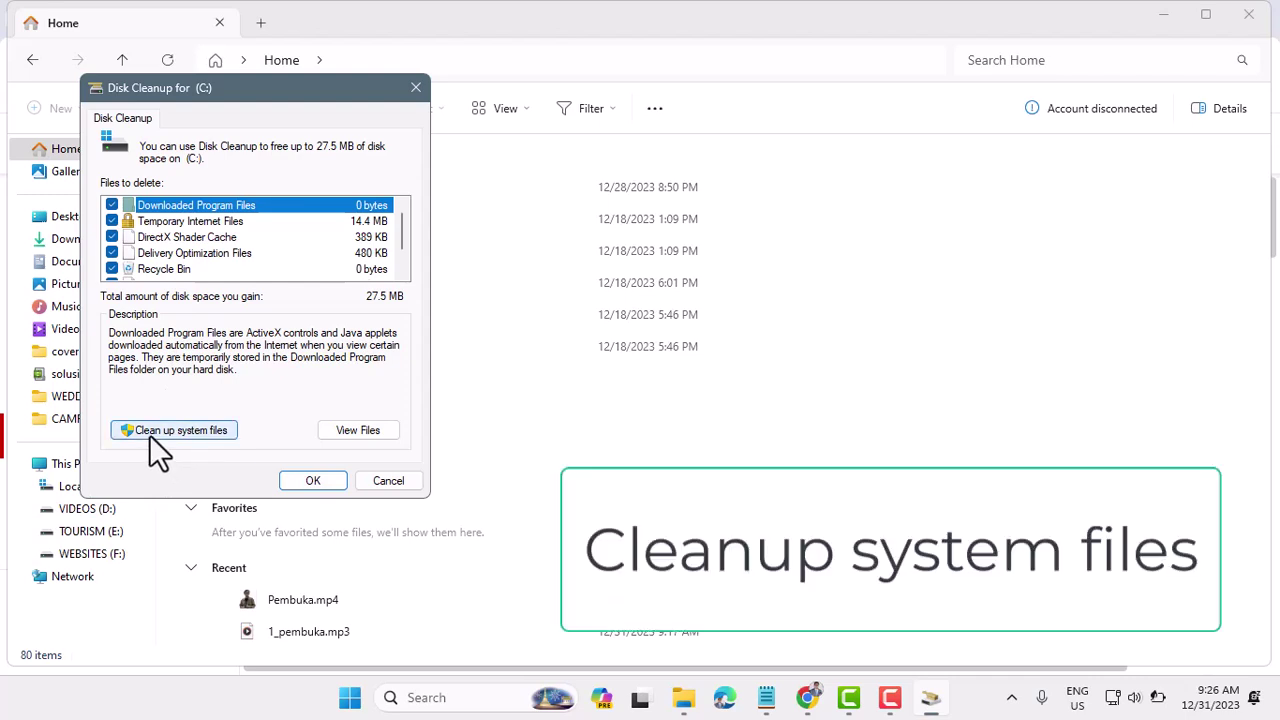
{"action": "left_click", "coordinate": [149, 432]}
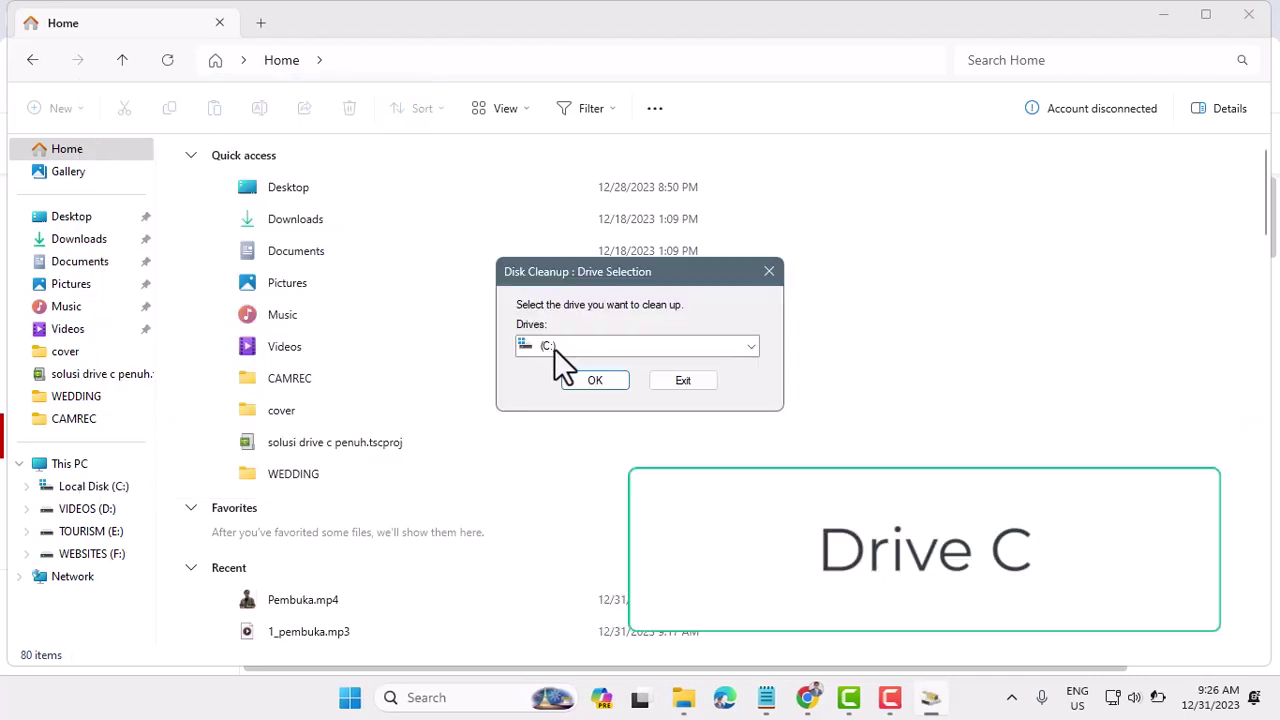
{"action": "left_click", "coordinate": [594, 382]}
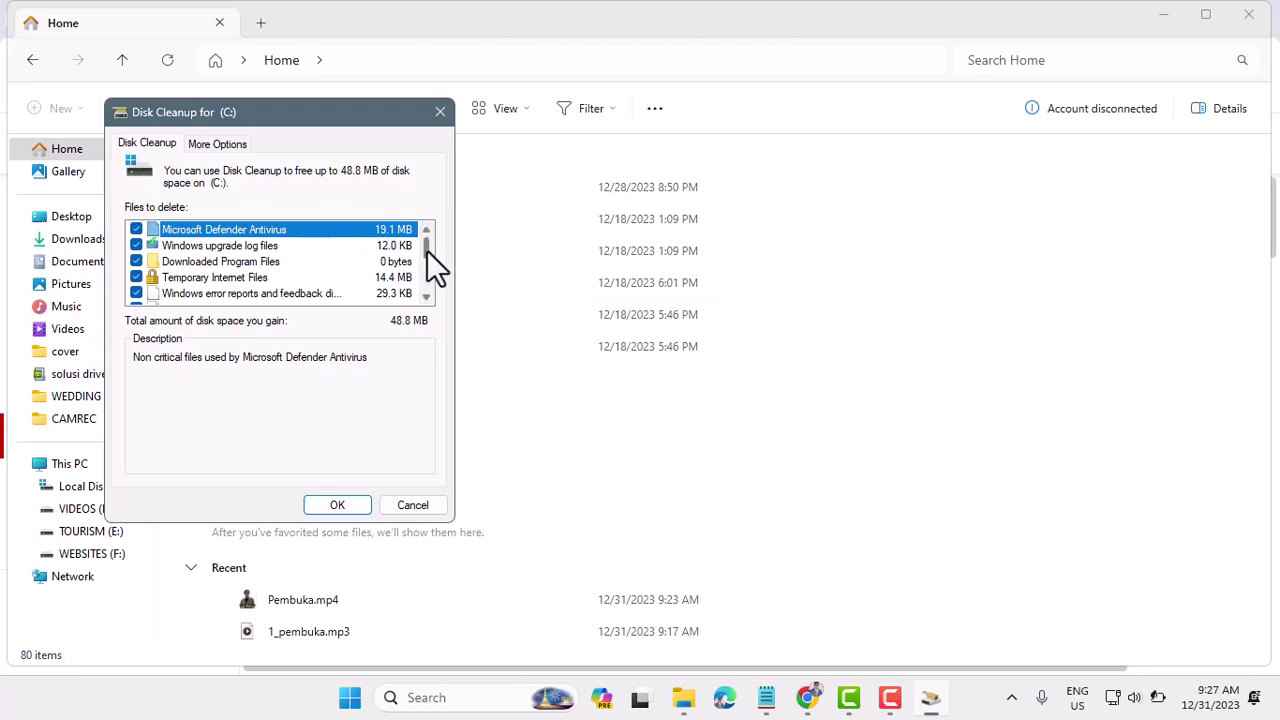
- Review the checked file categories for drive C: and permanently delete those files
{"action": "left_click_drag", "start_coordinate": [427, 252], "coordinate": [425, 288]}
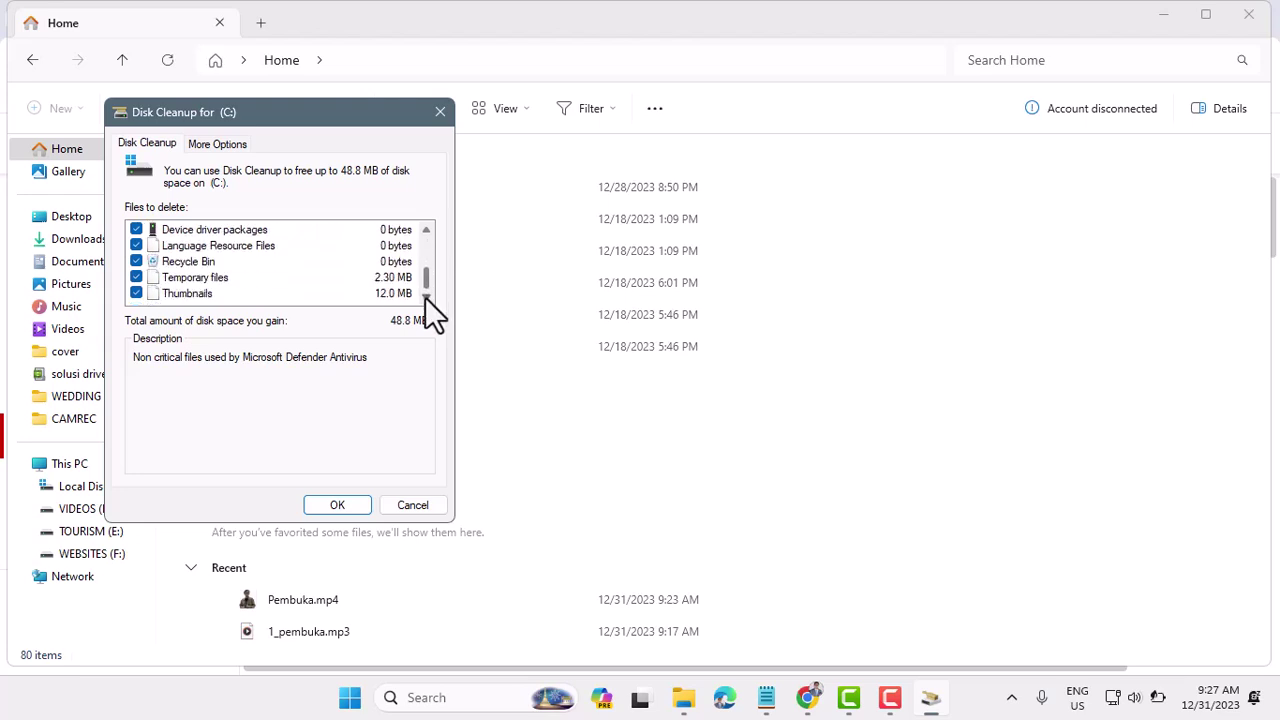
{"action": "left_click", "coordinate": [338, 505]}
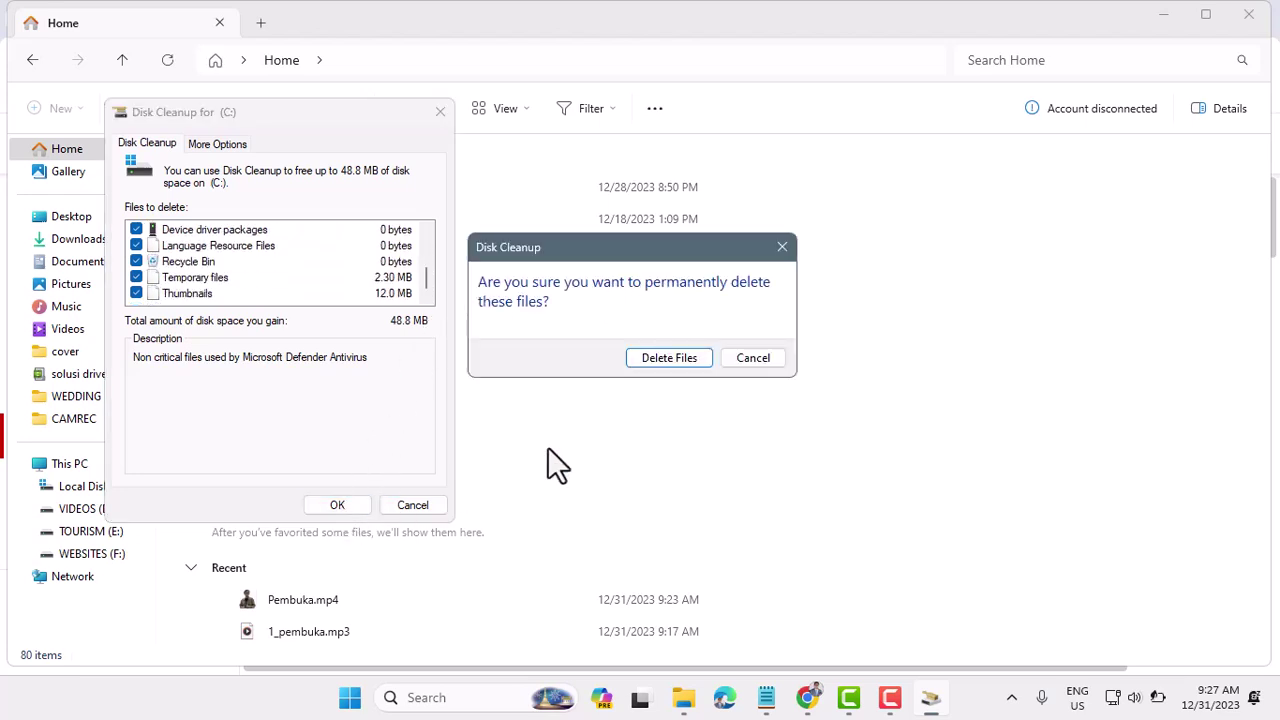
{"action": "left_click", "coordinate": [669, 358]}
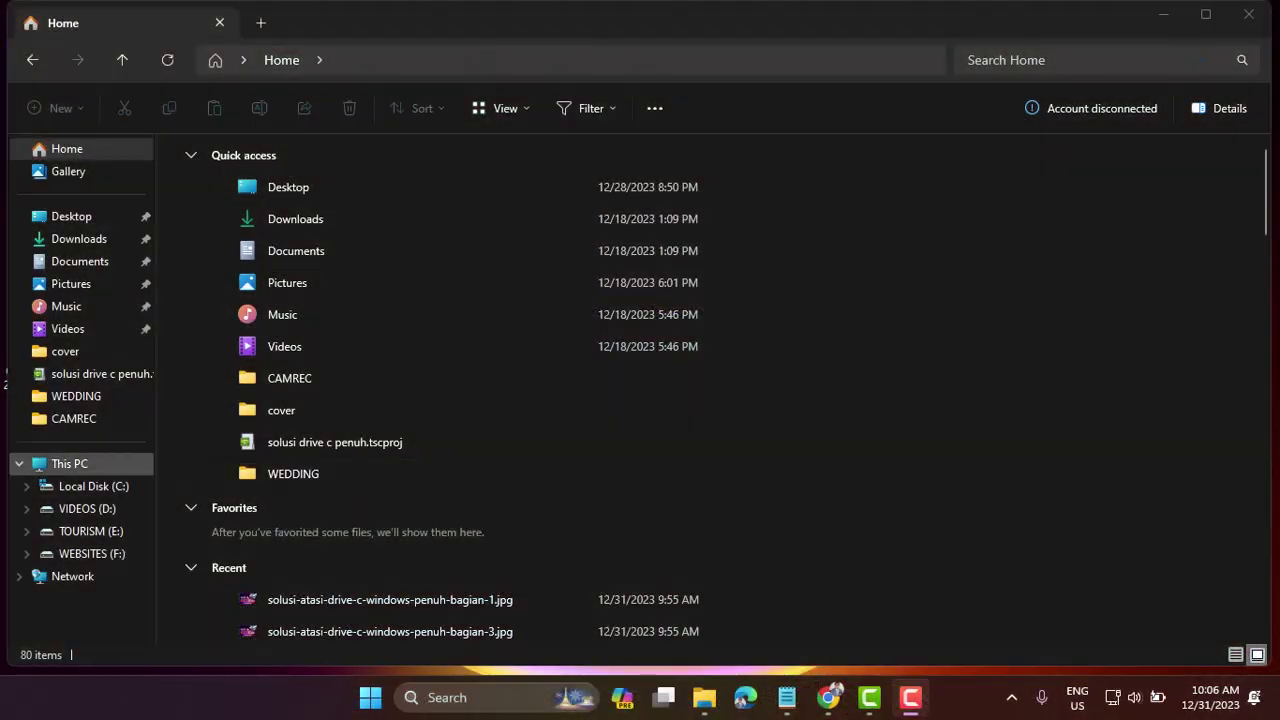
- Check the drives' free space in This PC and view the Recycle Bin's contents from the desktop, closing it again
{"action": "left_click", "coordinate": [69, 463]}
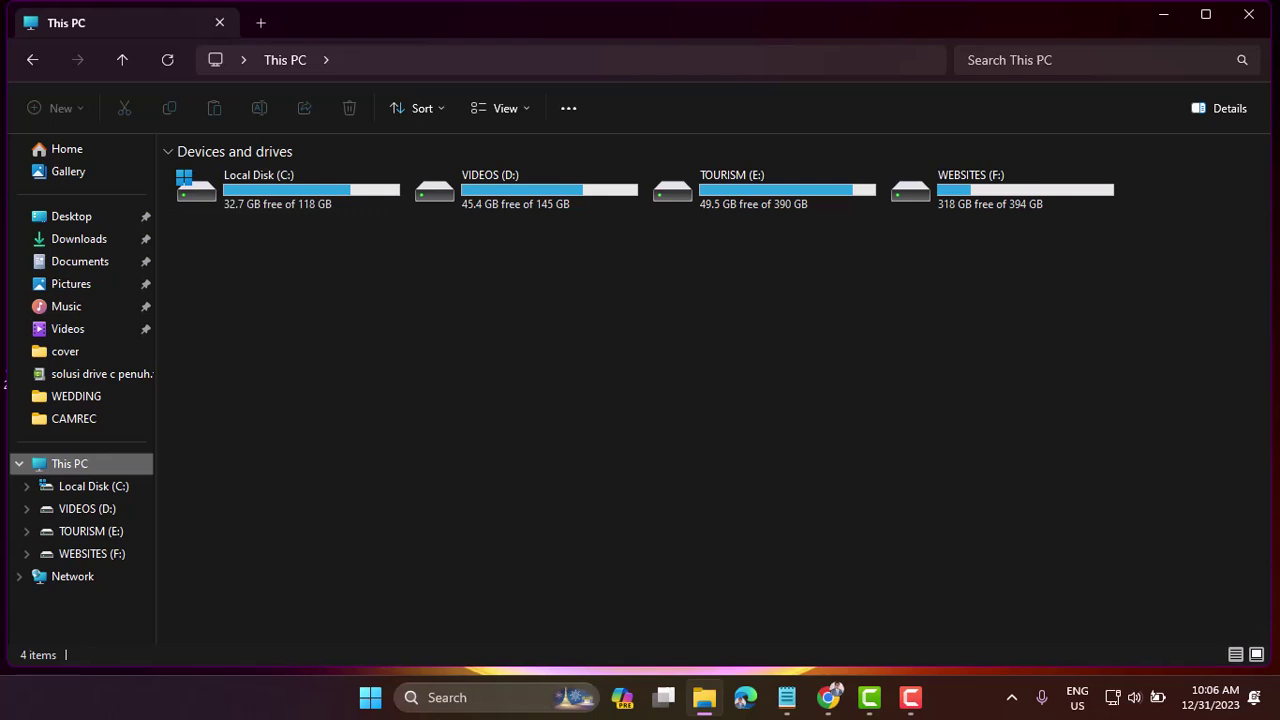
{"action": "left_click", "coordinate": [1163, 14]}
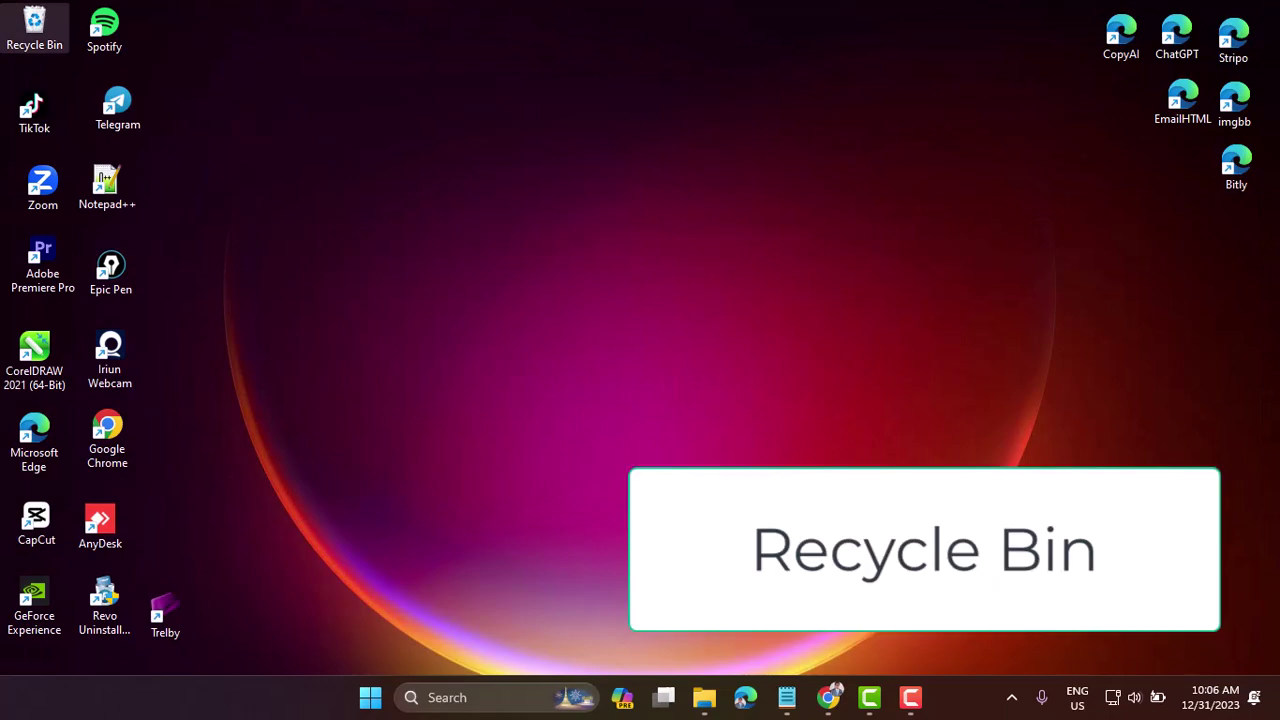
{"action": "double_click", "coordinate": [34, 28]}
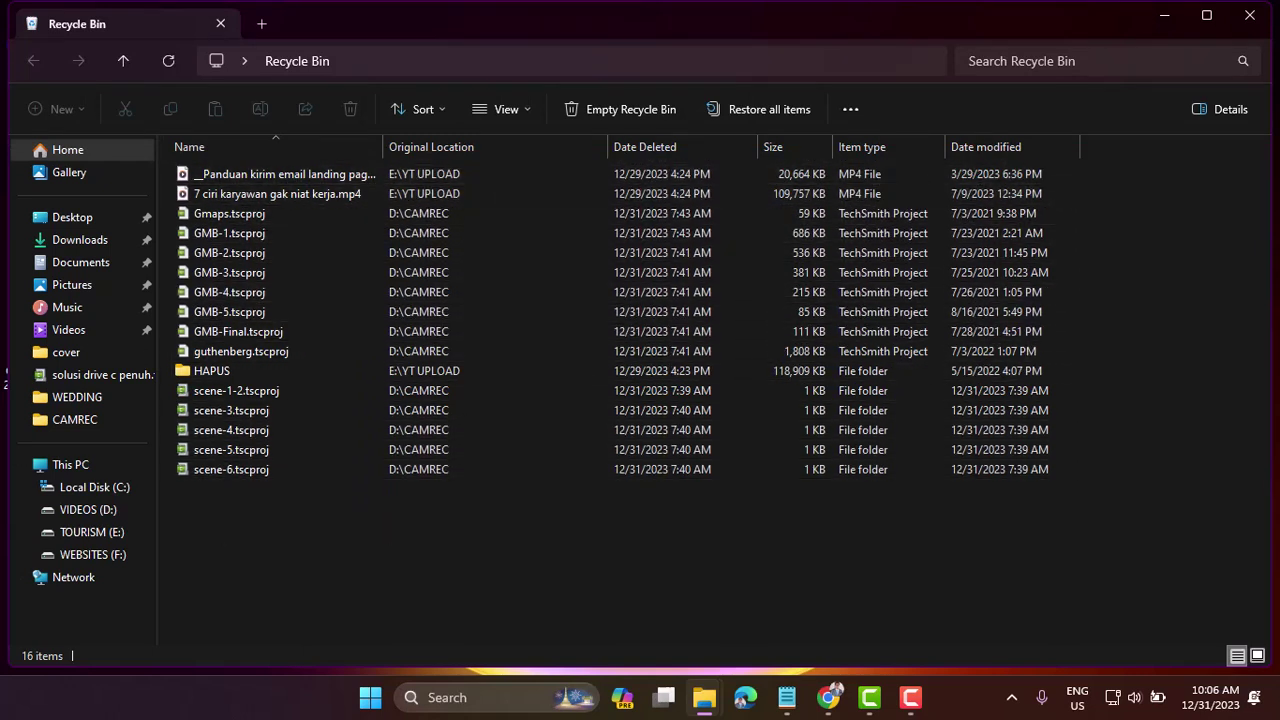
{"action": "key", "text": "alt+F4"}
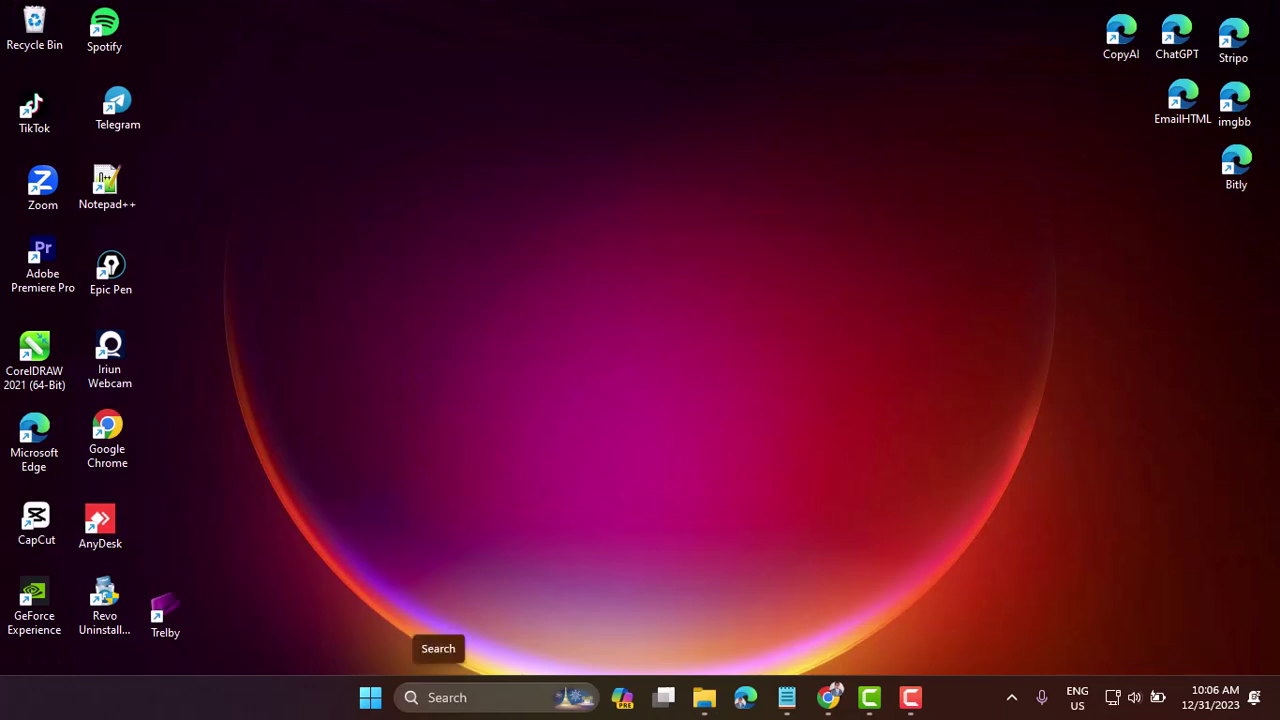
- Open the Recycle Bin with the Run command shell:RecycleBinFolder and permanently delete all items in it
{"action": "key", "text": "super+r"}
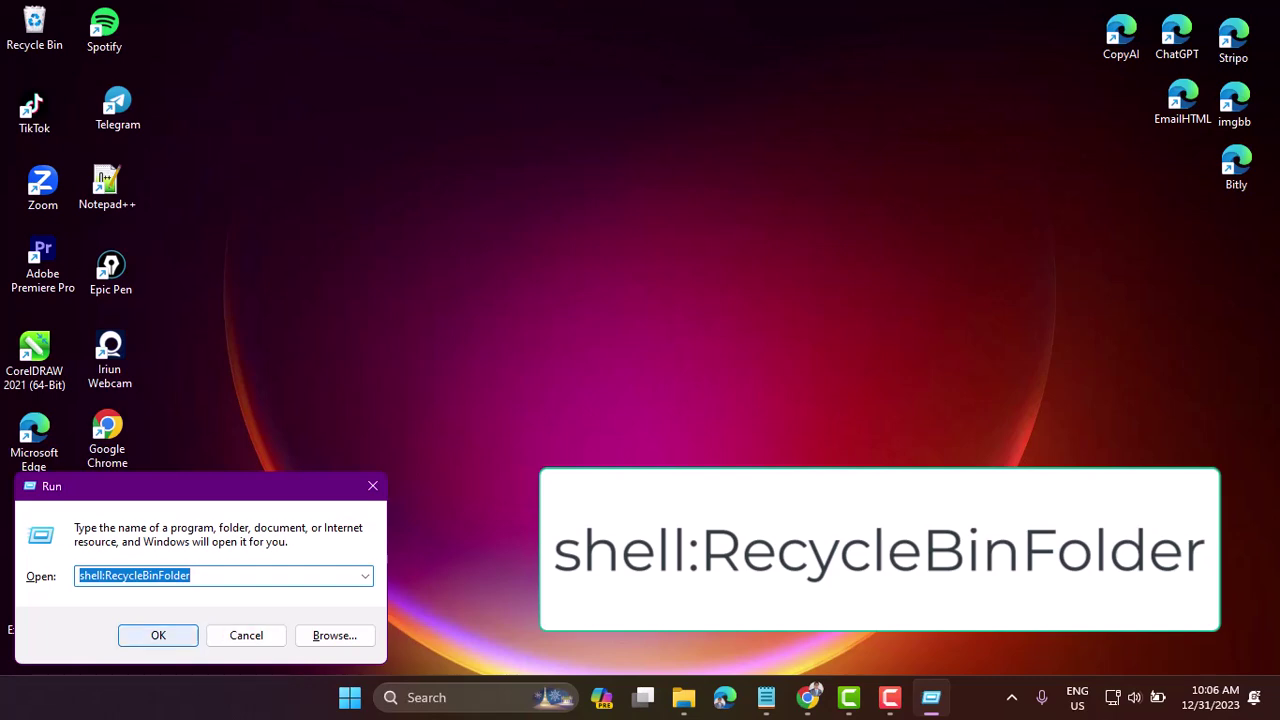
{"action": "left_click", "coordinate": [158, 635]}
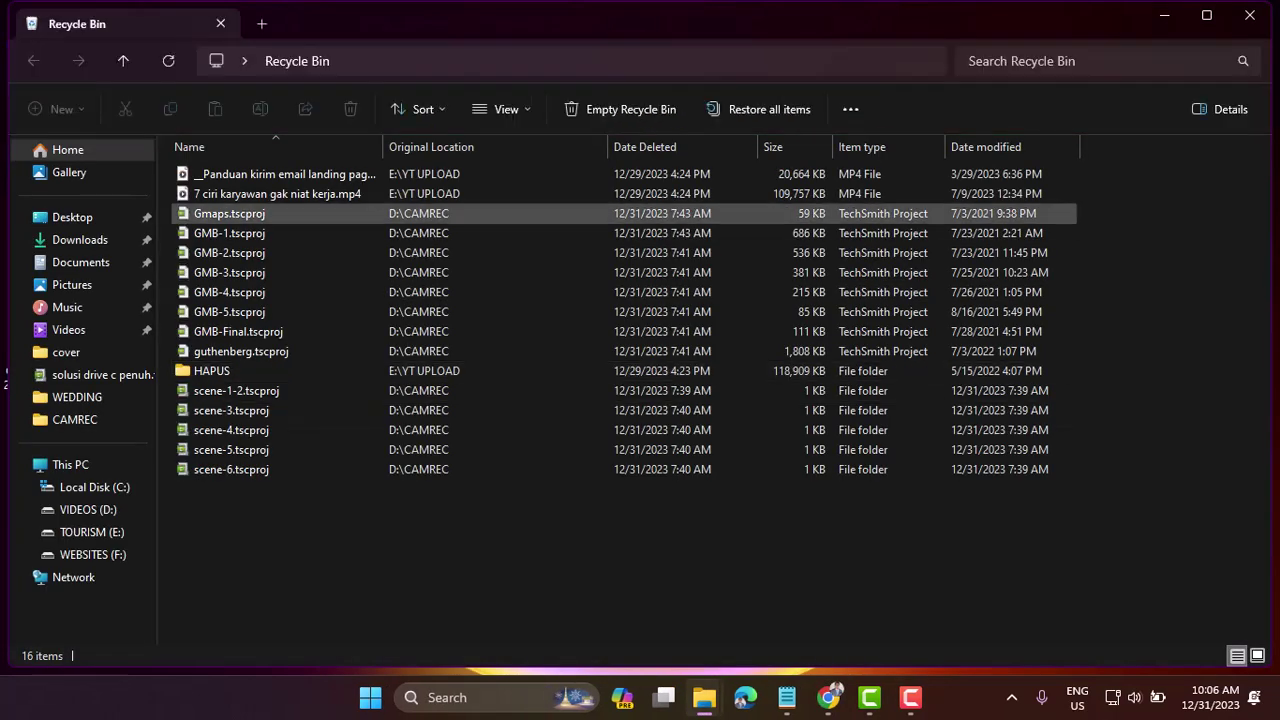
{"action": "left_click", "coordinate": [229, 311]}
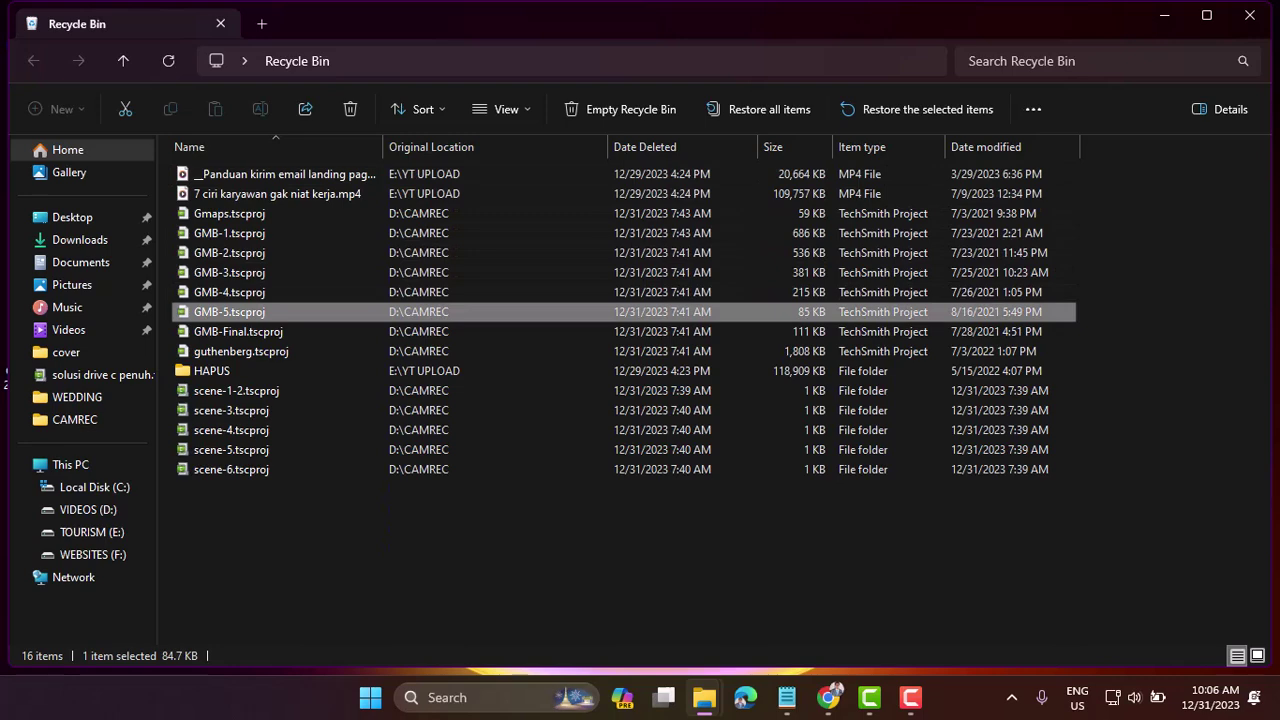
{"action": "key", "text": "ctrl+a"}
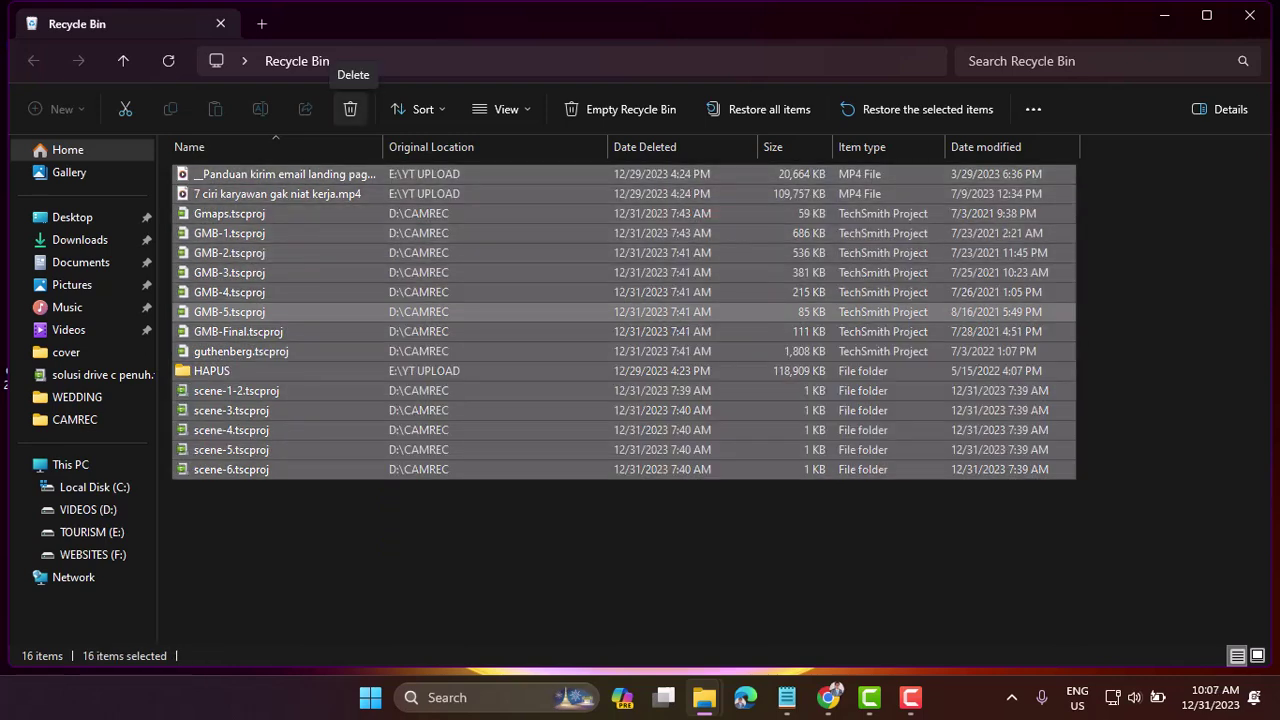
{"action": "left_click", "coordinate": [350, 109]}
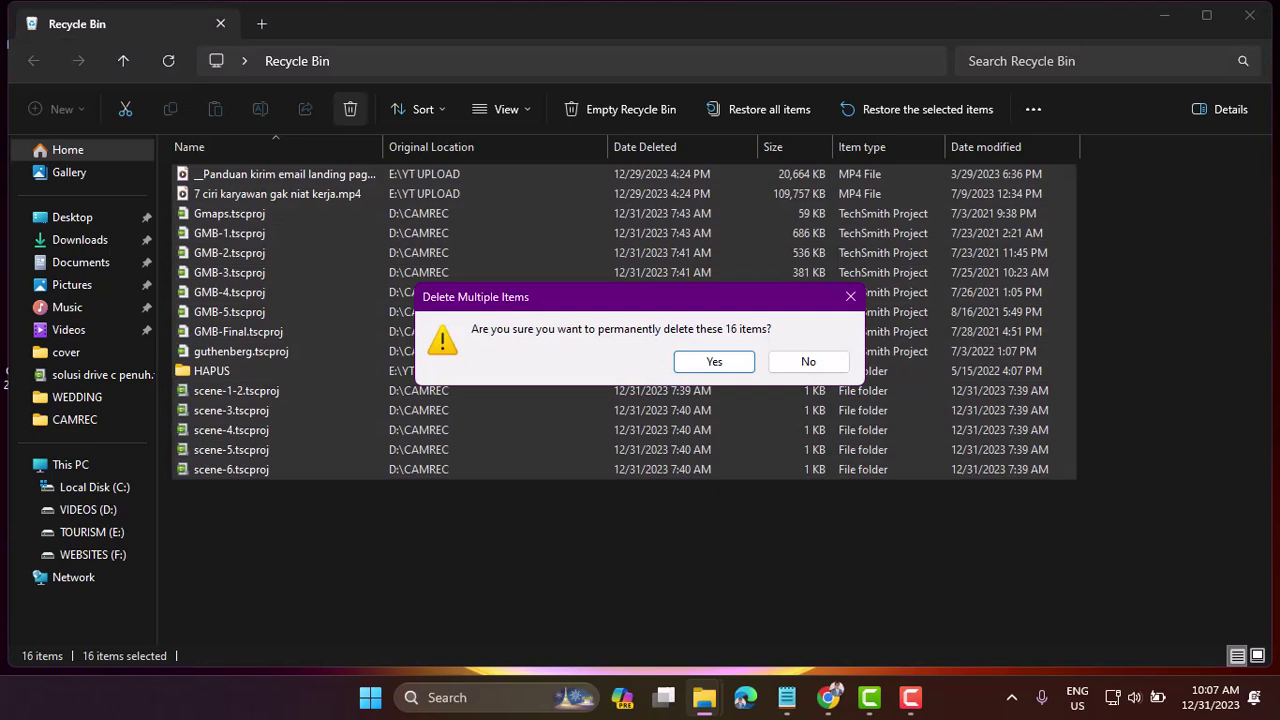
{"action": "key", "text": "Return"}
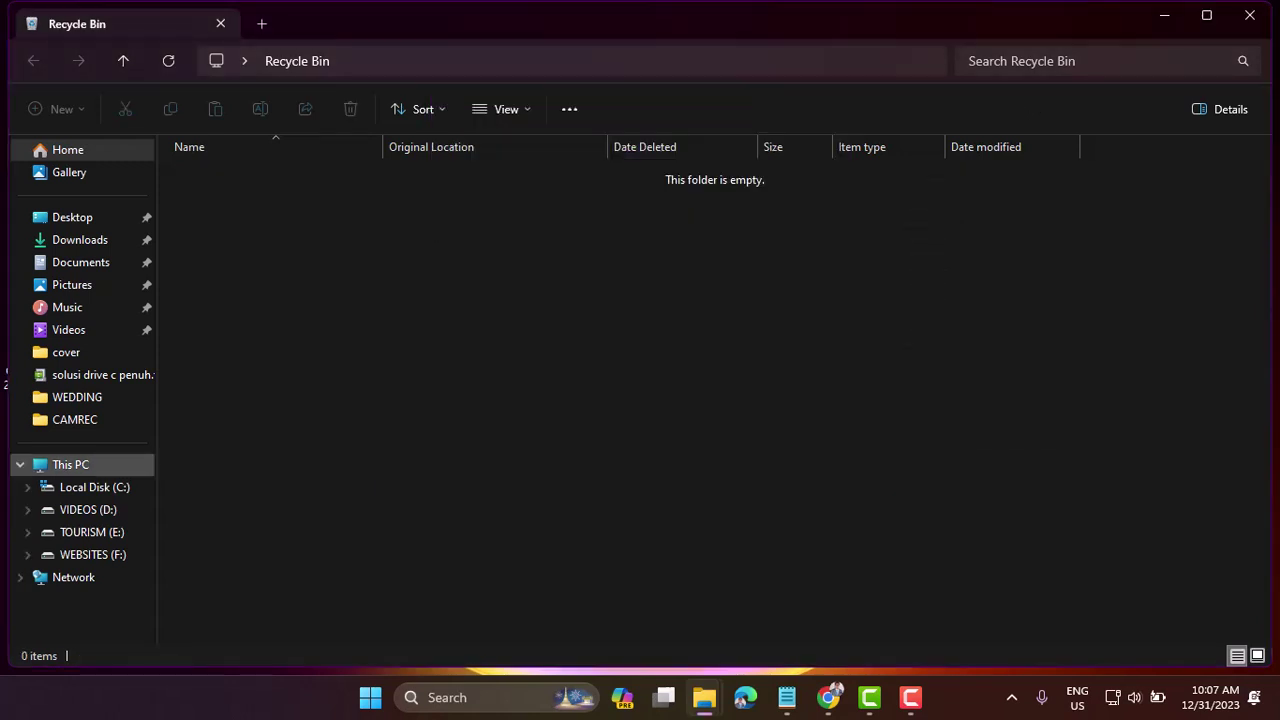
- Show the drives' free space in This PC and close the open Notepad and Chrome windows
{"action": "left_click", "coordinate": [70, 464]}
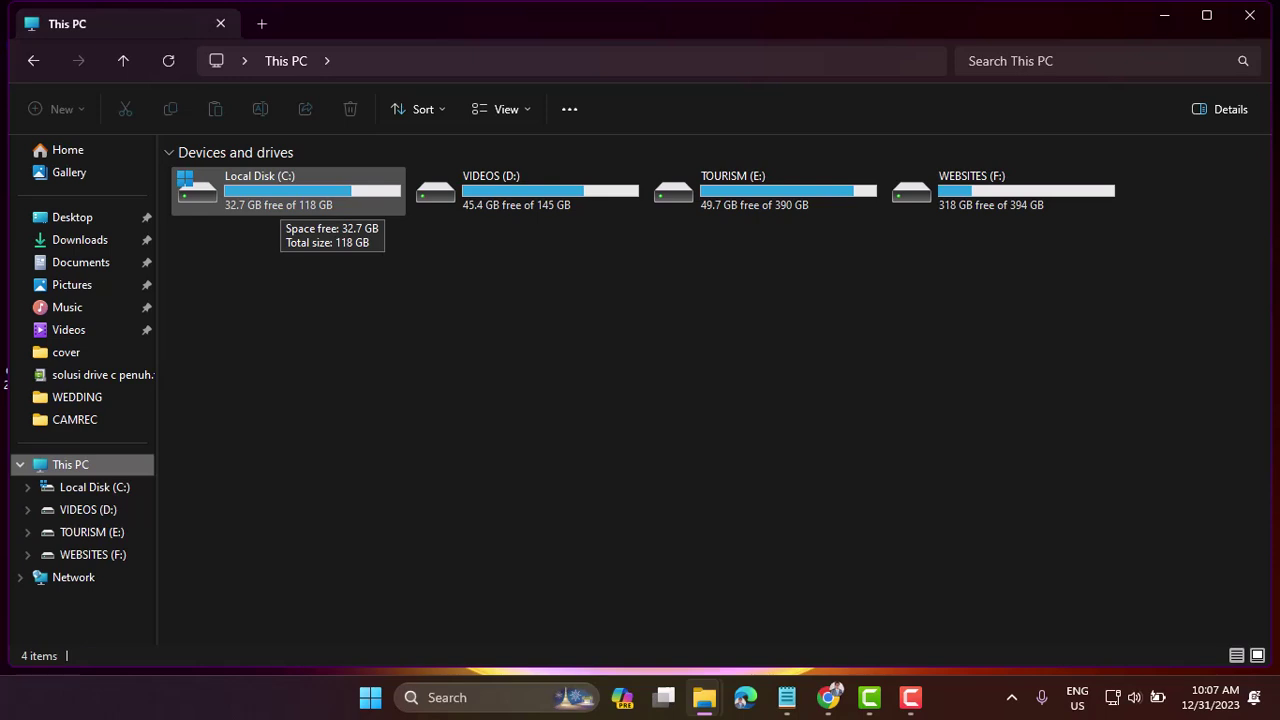
{"action": "right_click", "coordinate": [787, 697]}
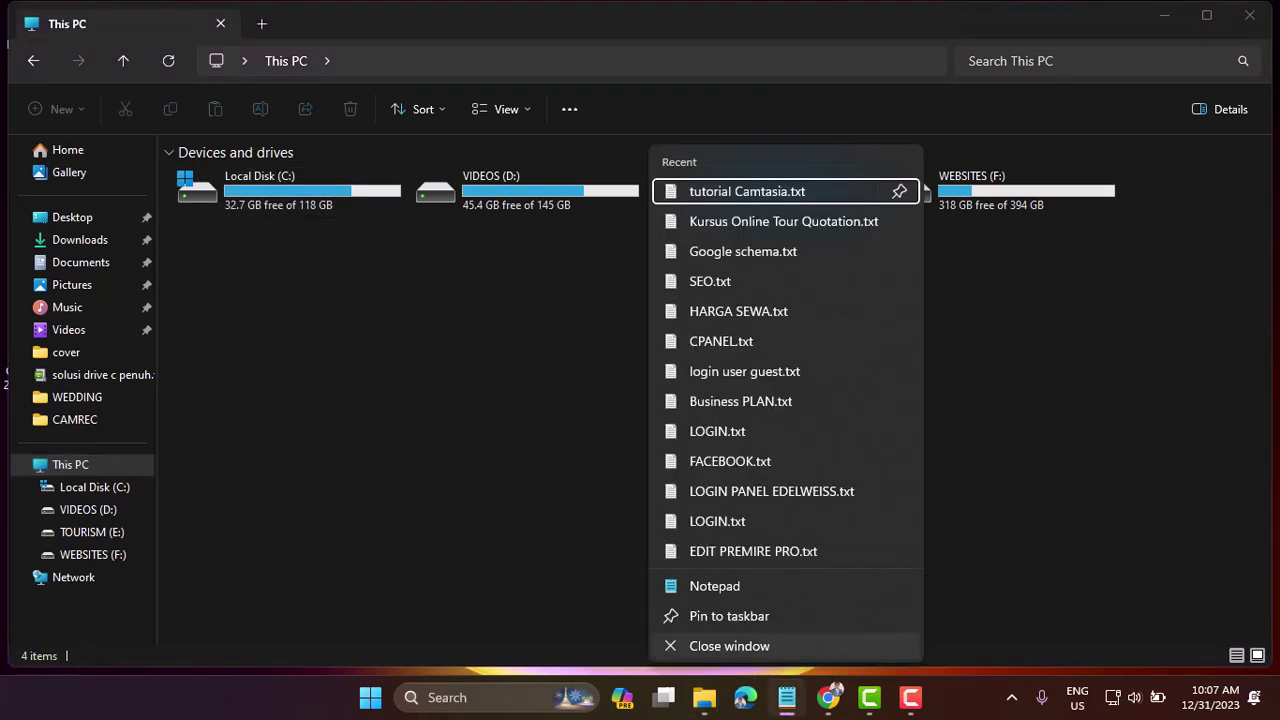
{"action": "left_click", "coordinate": [729, 646]}
{"action": "right_click", "coordinate": [787, 697]}
{"action": "left_click", "coordinate": [737, 646]}
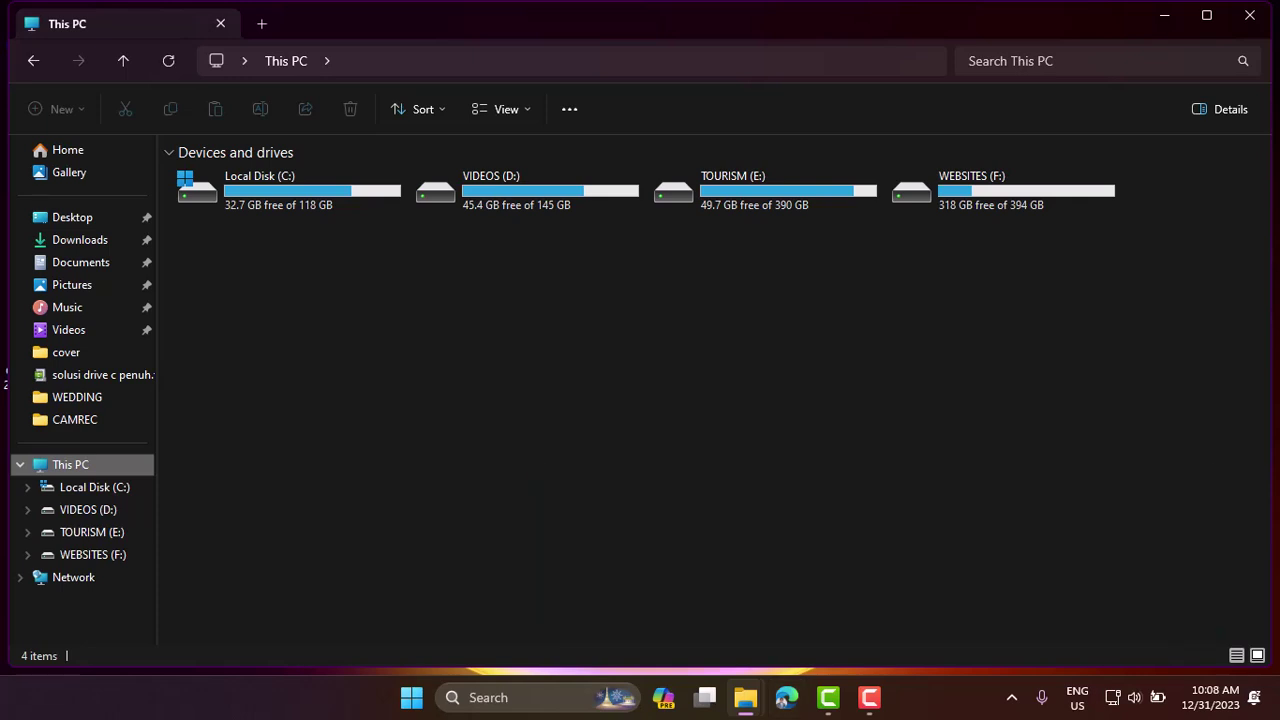
- Open the Windows Prefetch folder with the Run command prefetch and grant permanent access to it
{"action": "key", "text": "super+r"}
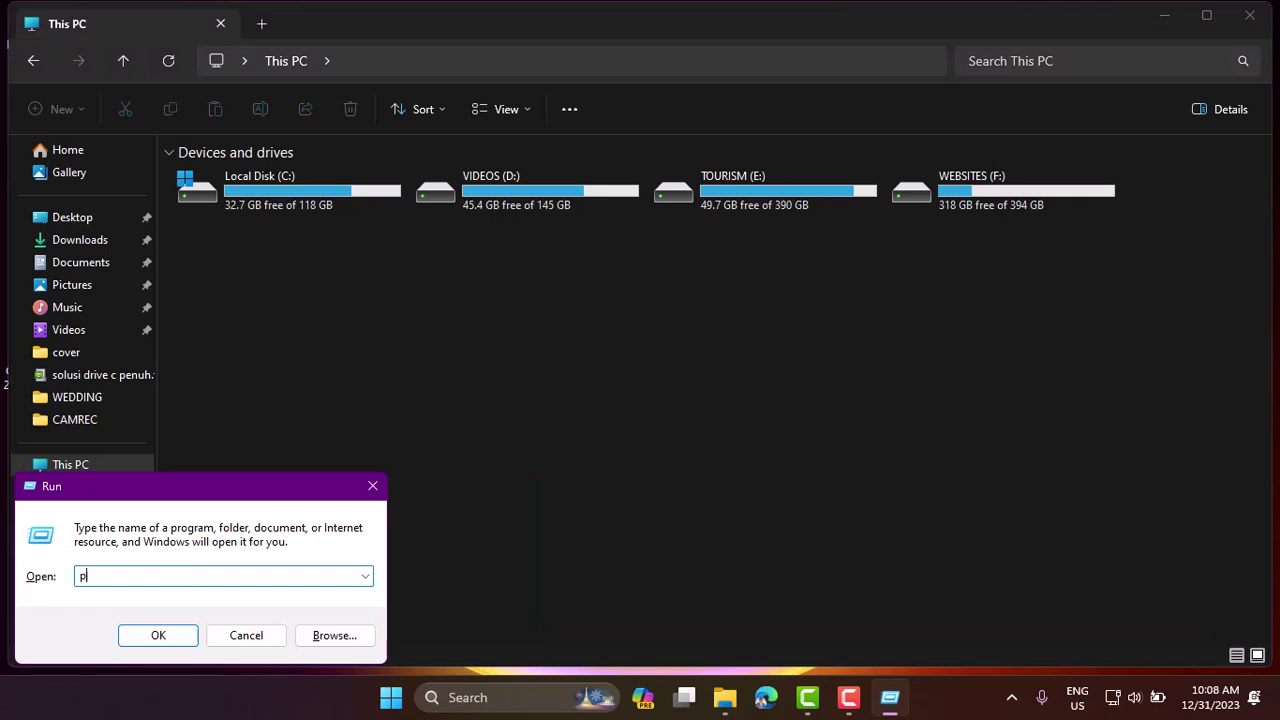
{"action": "type", "text": "pref"}
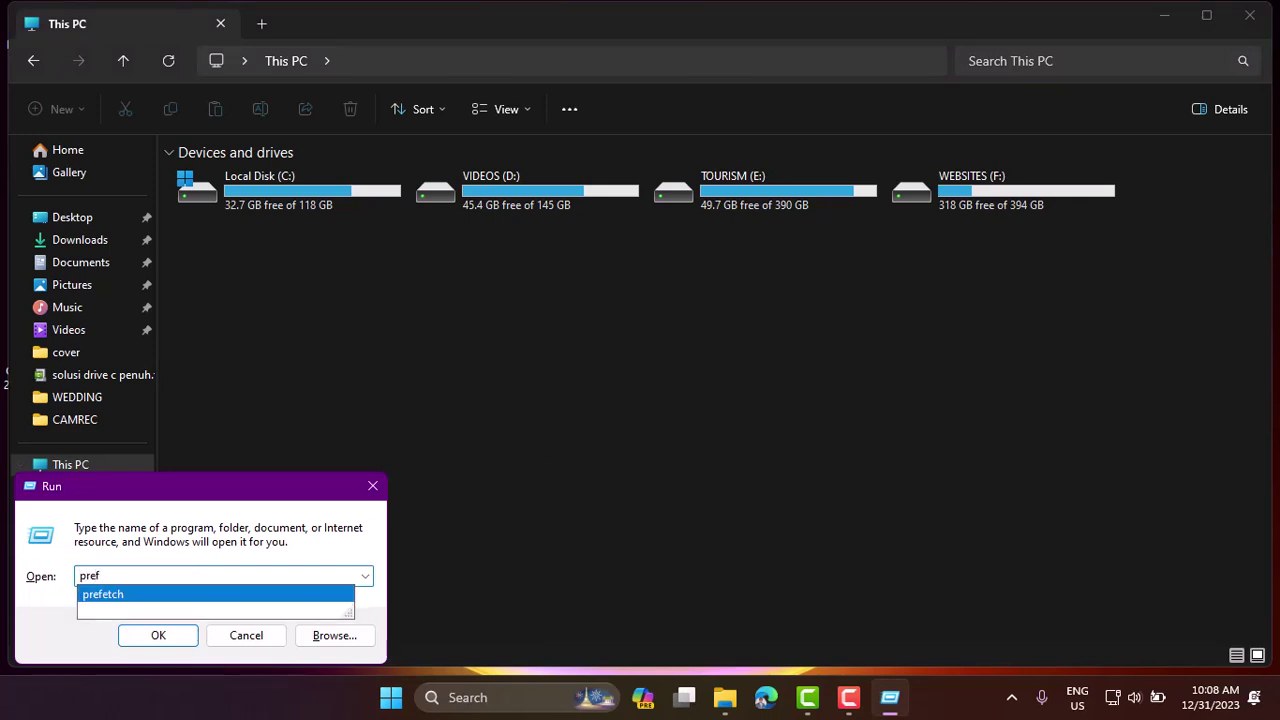
{"action": "key", "text": "Tab"}
{"action": "key", "text": "Return"}
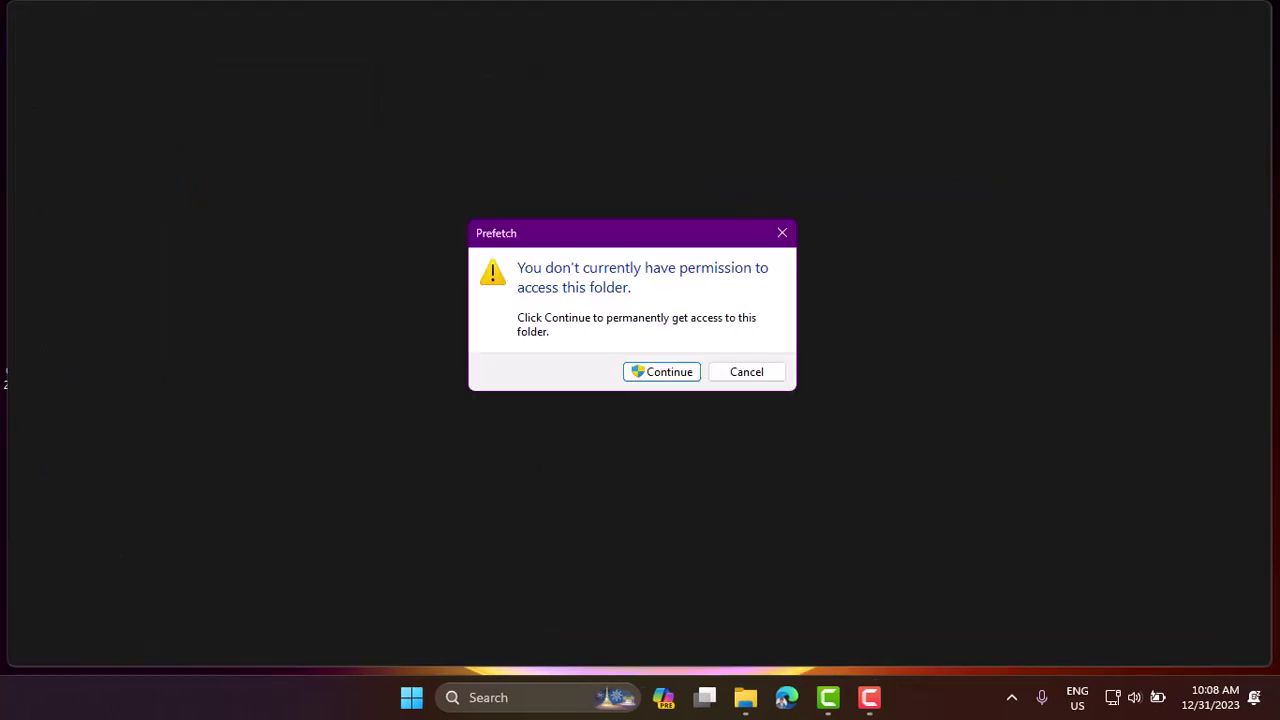
{"action": "key", "text": "Return"}
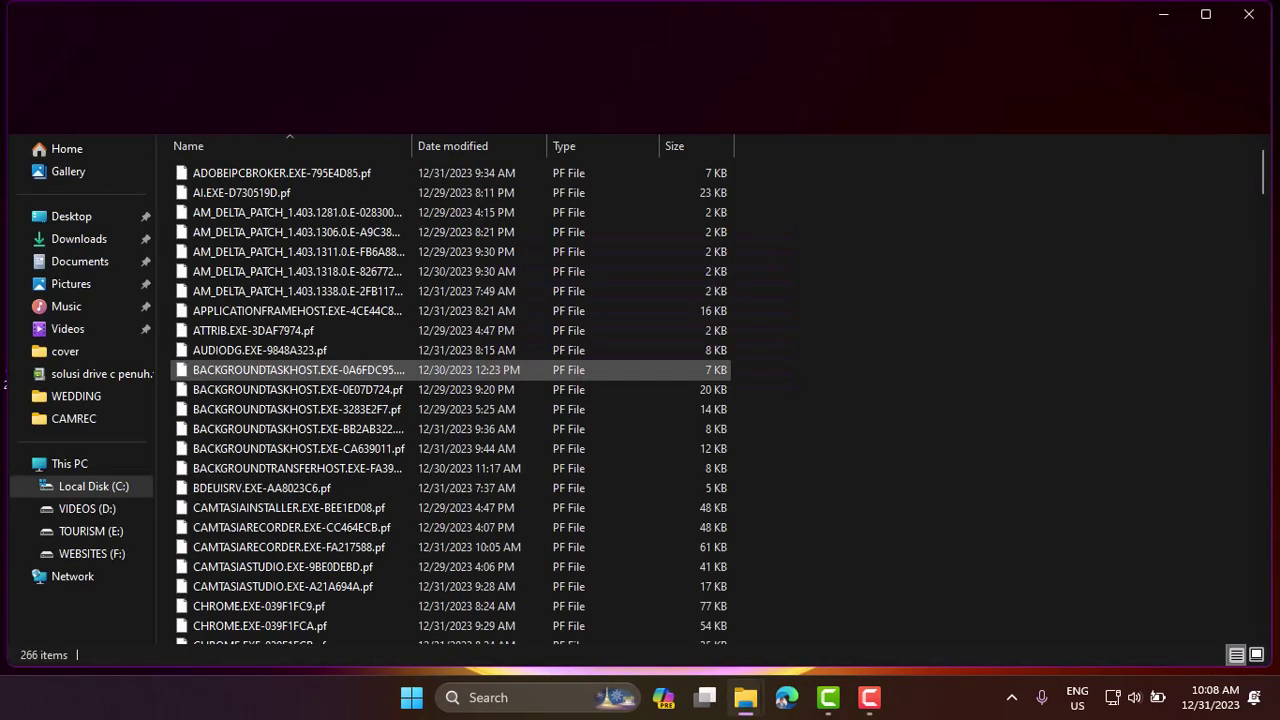
- Select all files in the Prefetch folder and delete them permanently, bypassing the Recycle Bin
{"action": "left_click", "coordinate": [300, 448]}
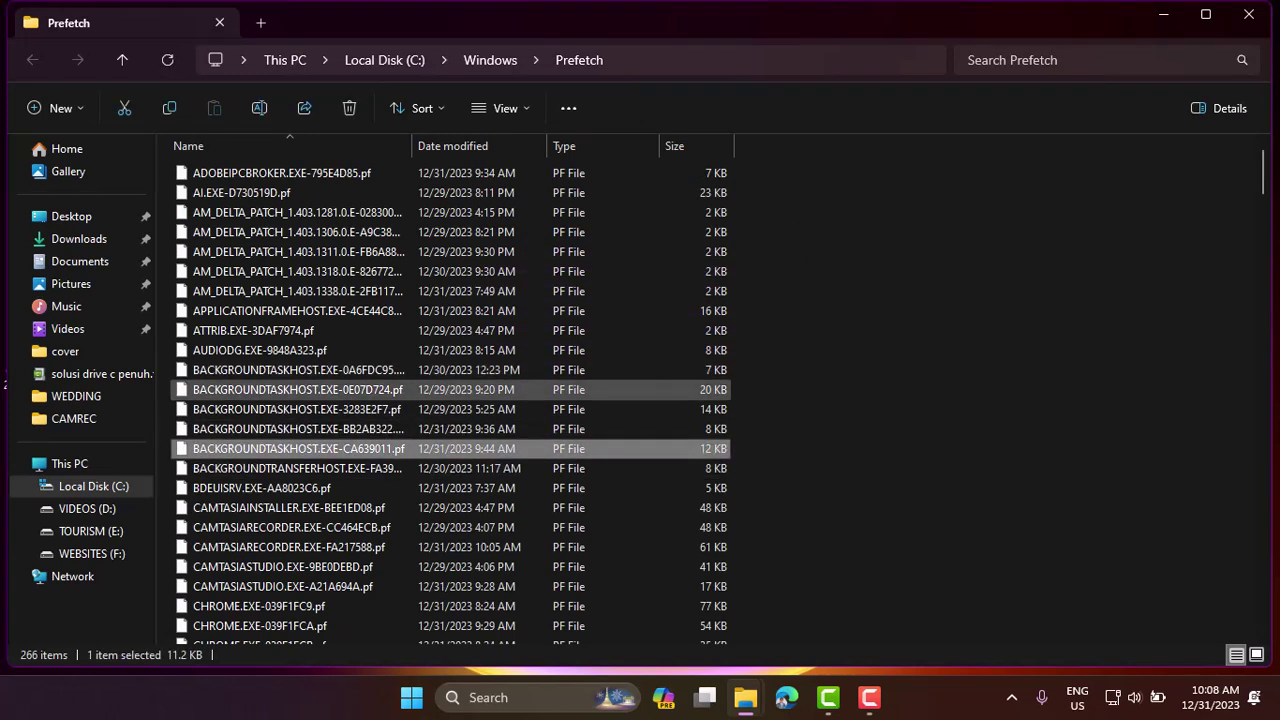
{"action": "left_click", "coordinate": [300, 389]}
{"action": "key", "text": "ctrl+a"}
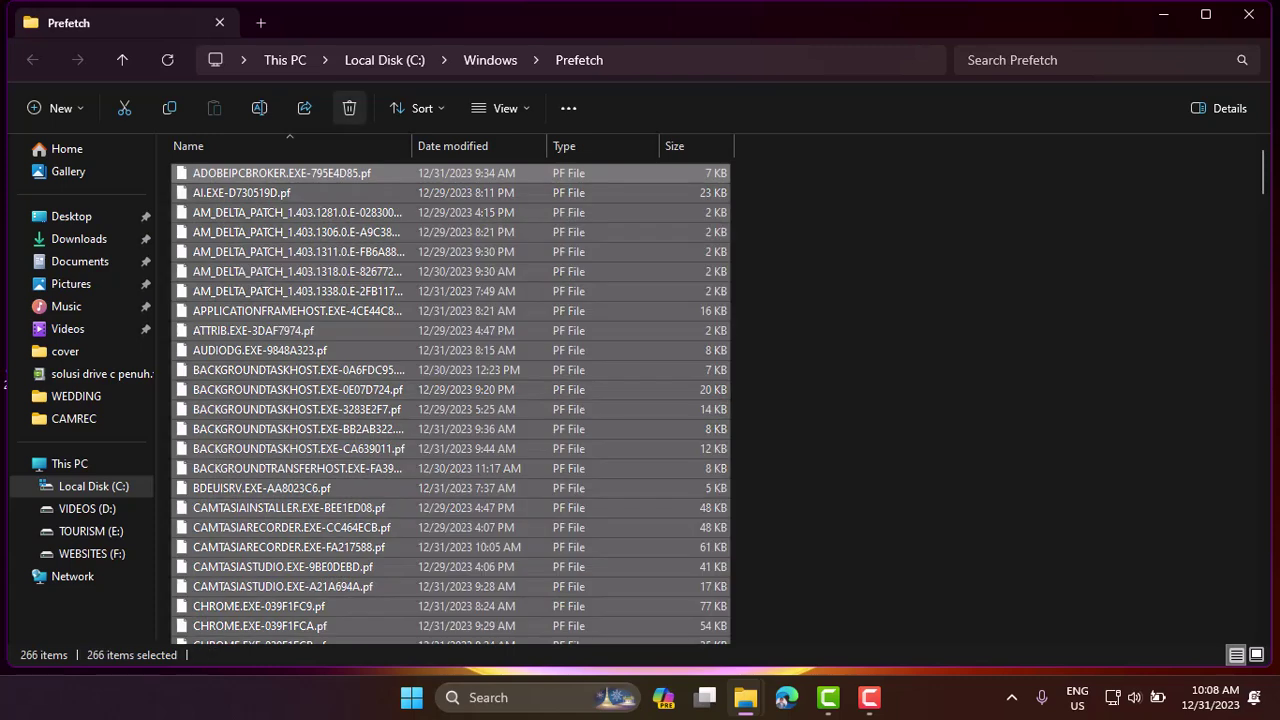
{"action": "key", "text": "shift+Delete"}
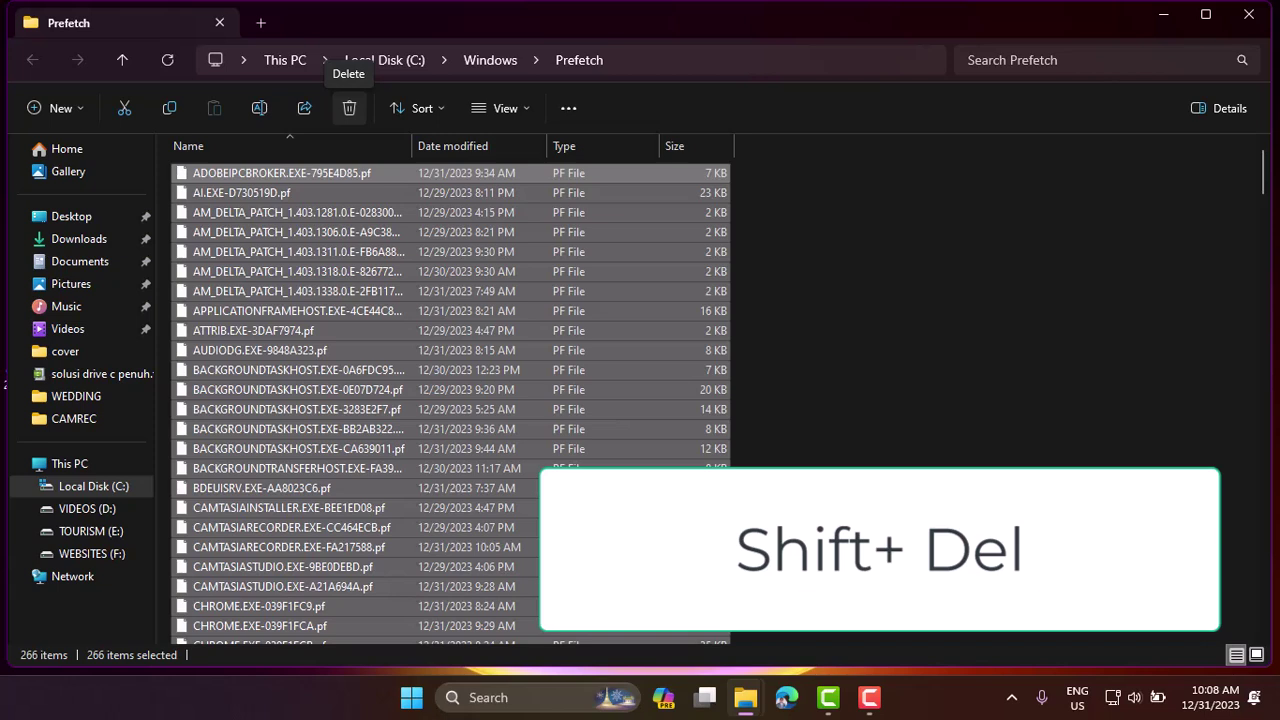
{"action": "key", "text": "shift+Delete"}
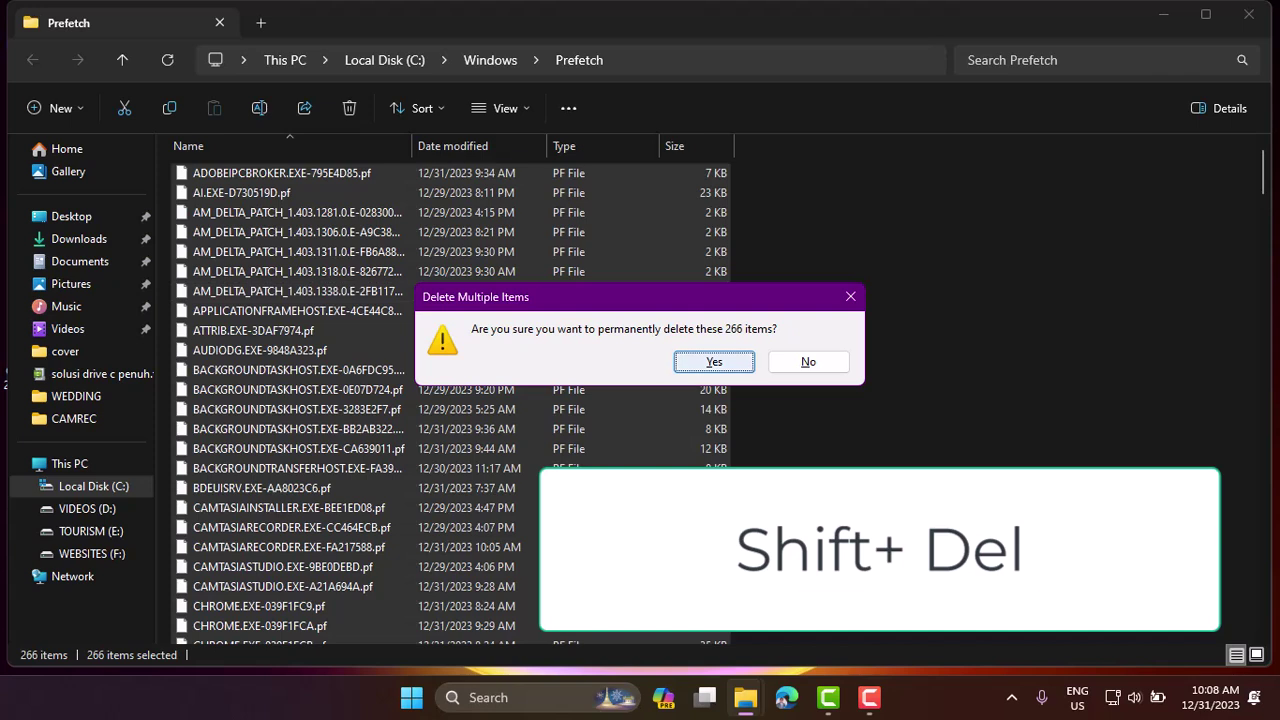
{"action": "key", "text": "Return"}
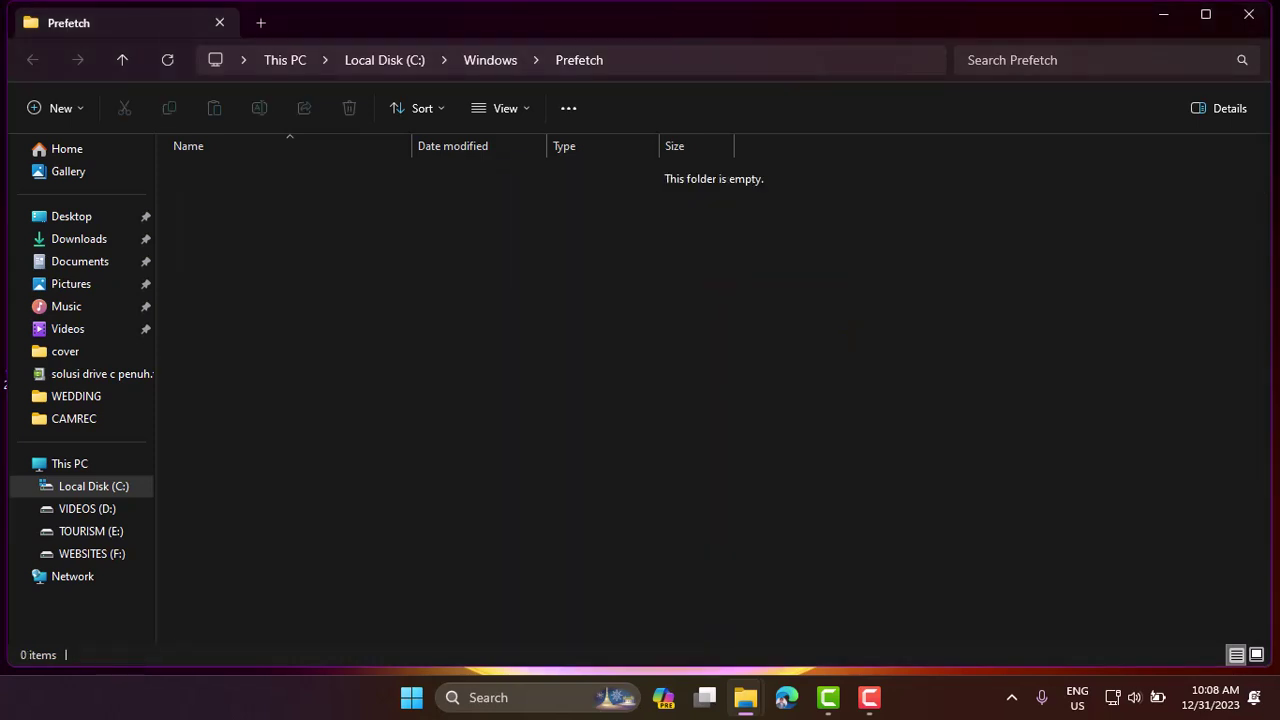
- Open the account's temporary files folder with the Run command %temp%
{"action": "key", "text": "super+r"}
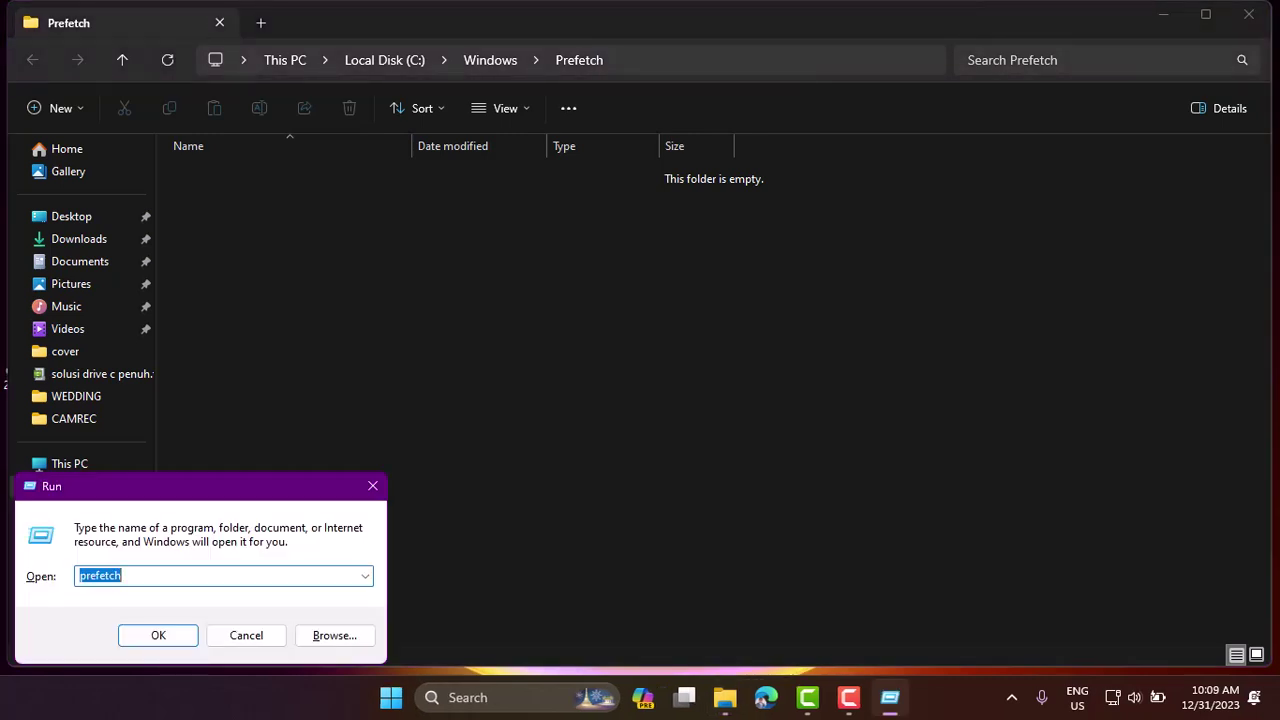
{"action": "type", "text": "%"}
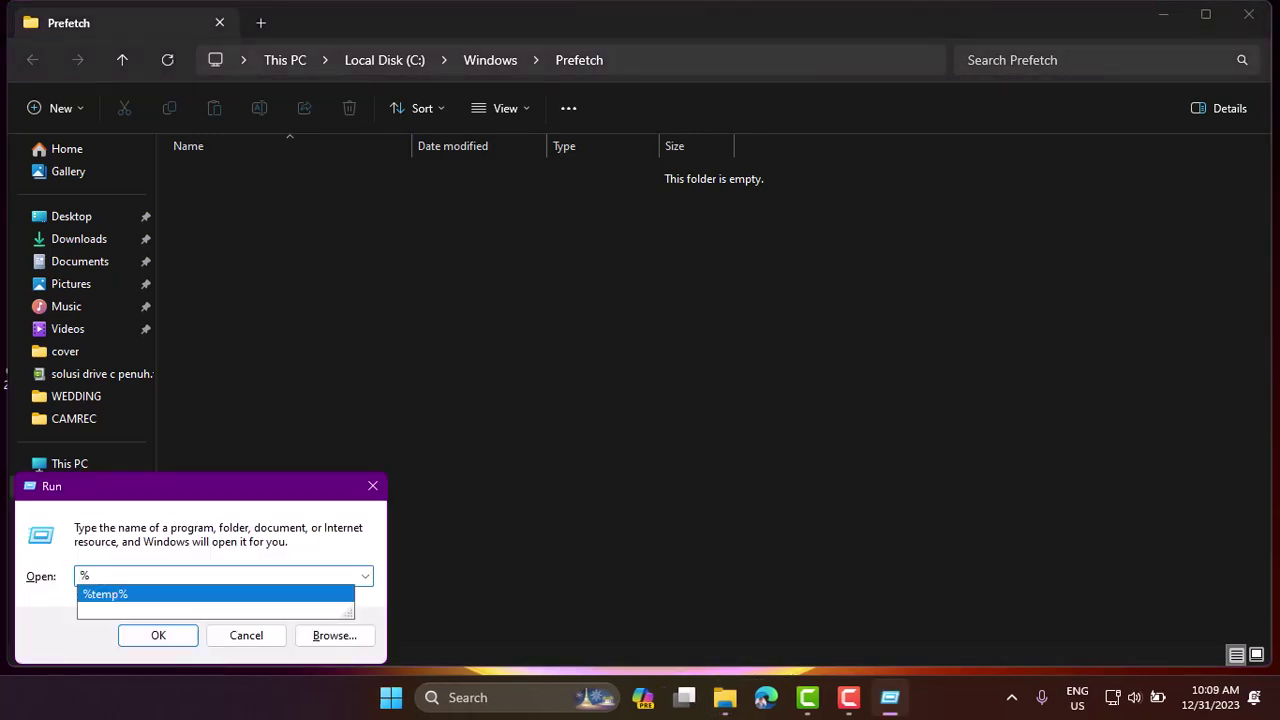
{"action": "left_click", "coordinate": [105, 594]}
{"action": "left_click", "coordinate": [158, 635]}
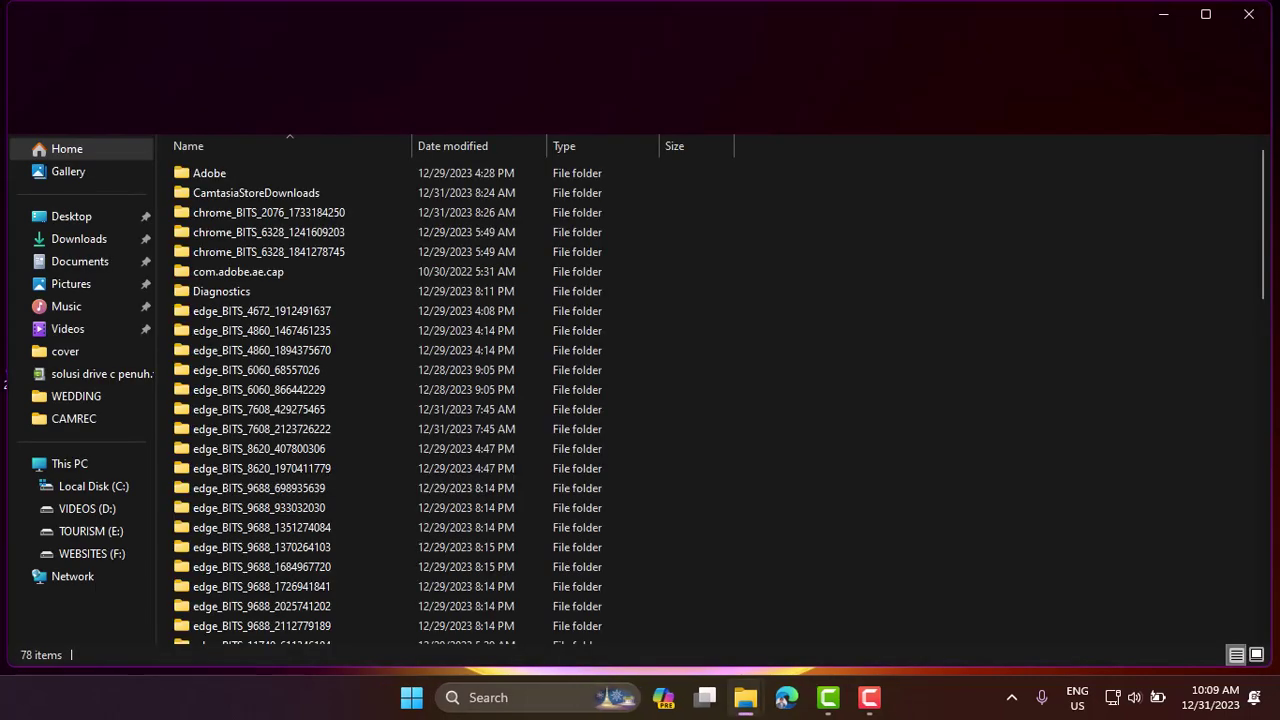
- Select everything in the Temp folder and delete it permanently, skipping the recording file that is in use
{"action": "left_click", "coordinate": [262, 527]}
{"action": "scroll", "coordinate": [262, 530], "scroll_direction": "down", "scroll_amount": 15}
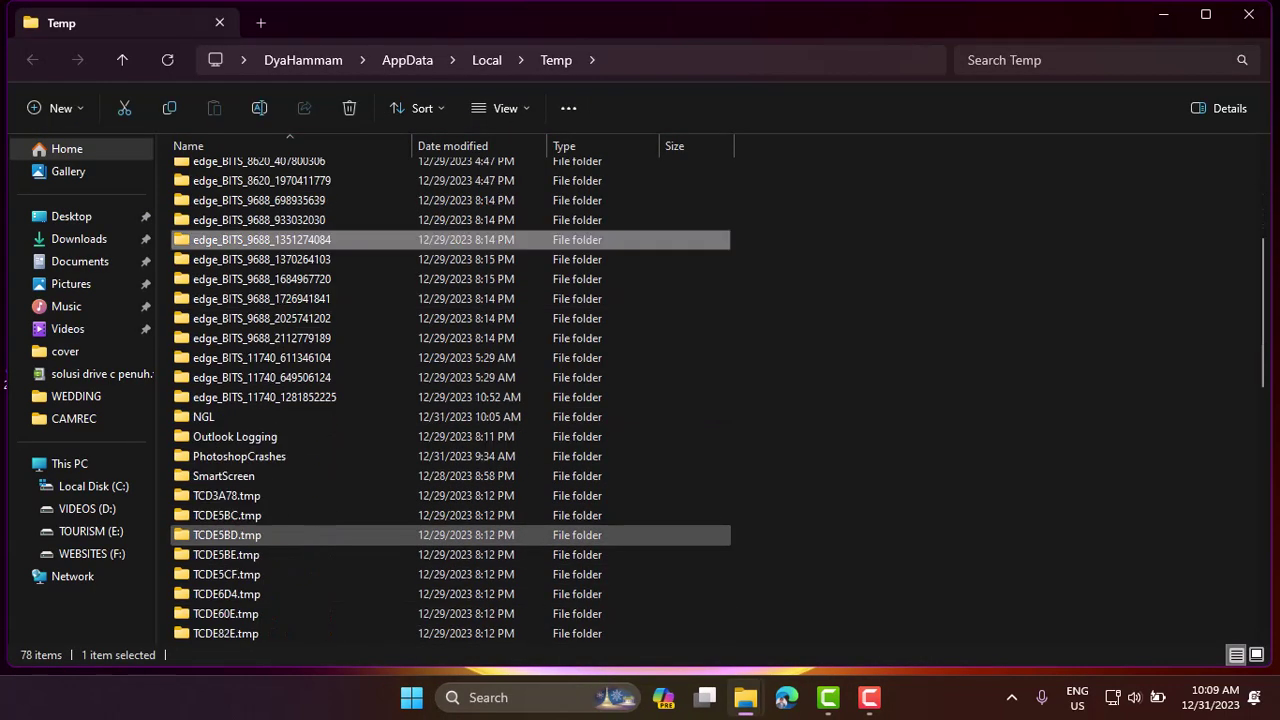
{"action": "scroll", "coordinate": [262, 535], "scroll_direction": "down", "scroll_amount": 2}
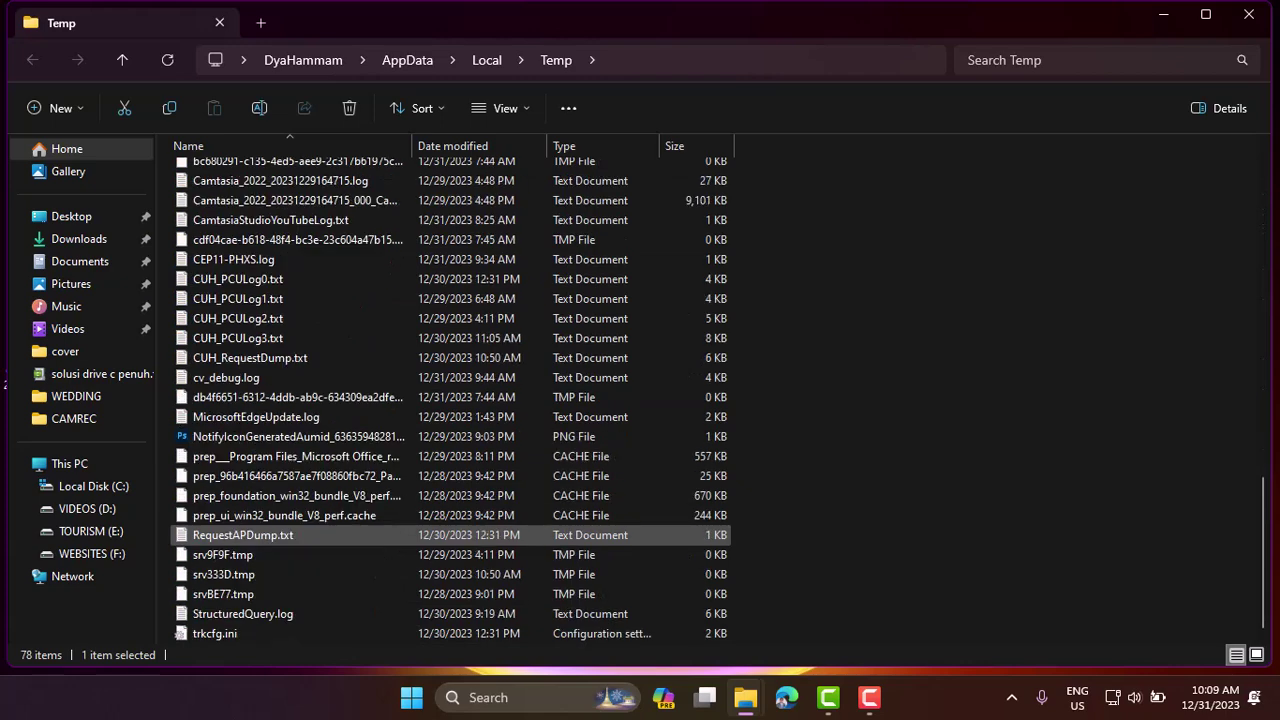
{"action": "left_click", "coordinate": [290, 397]}
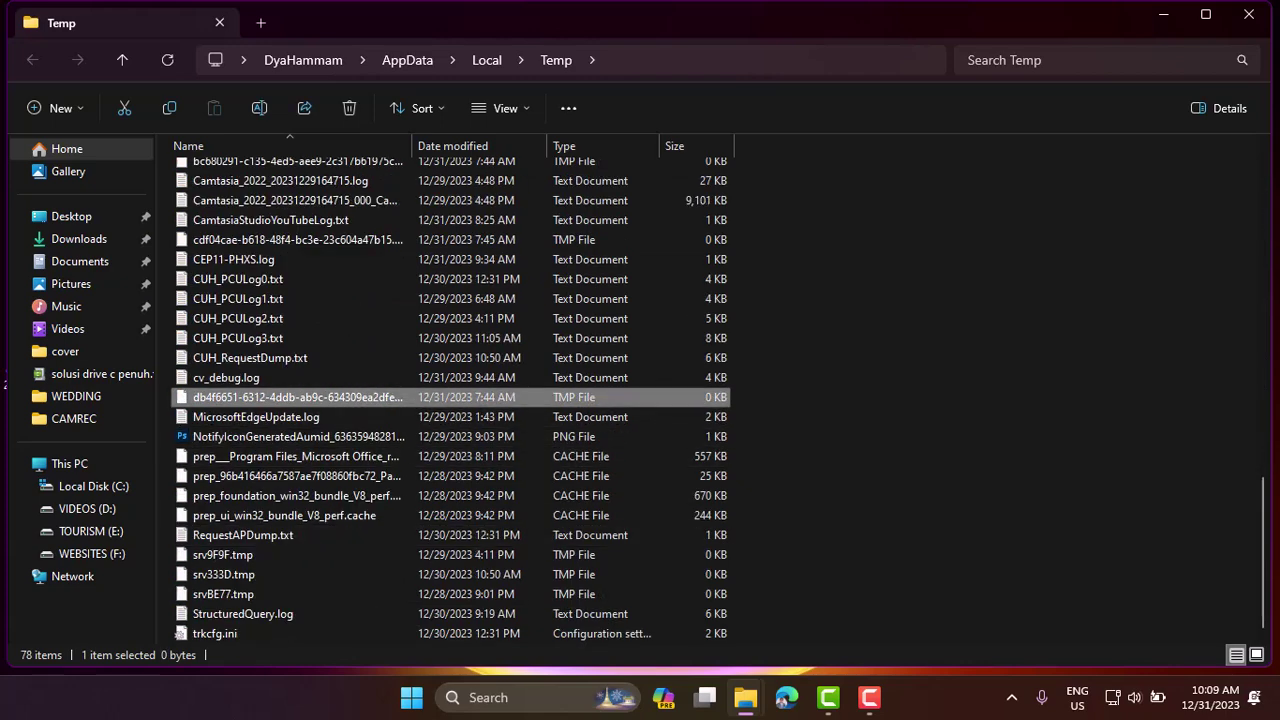
{"action": "key", "text": "ctrl+a"}
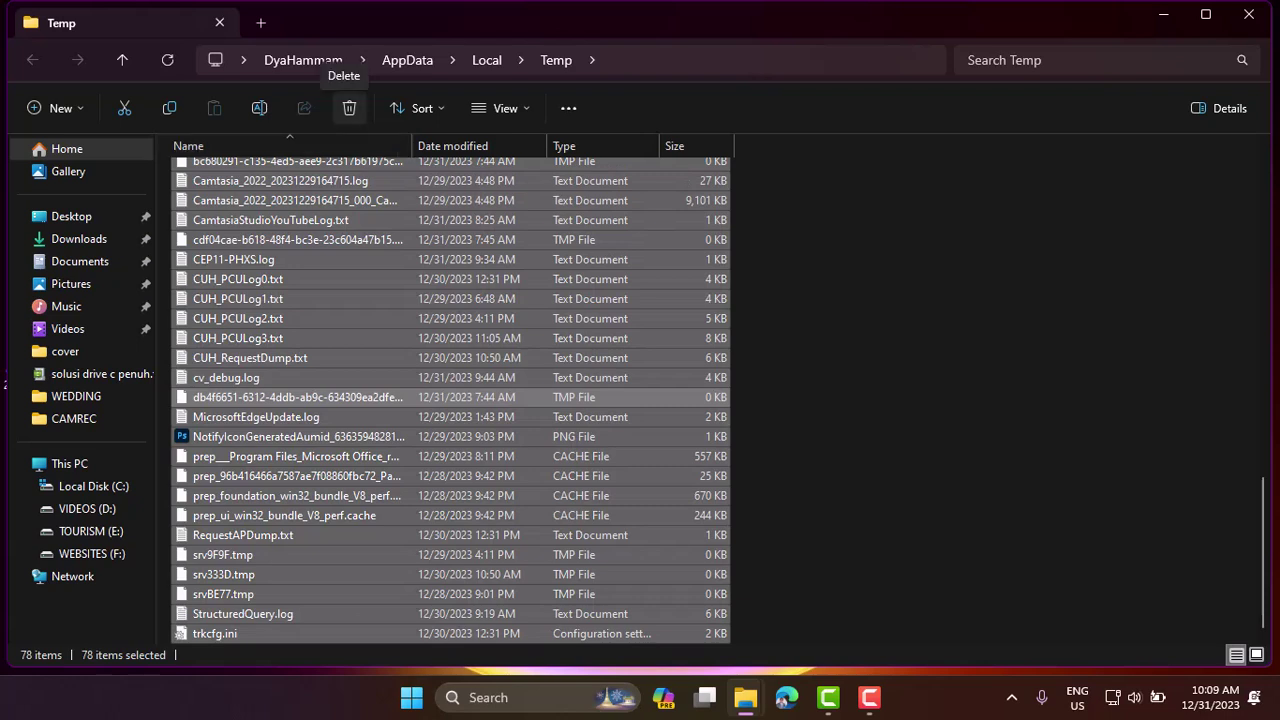
{"action": "left_click", "coordinate": [349, 108]}
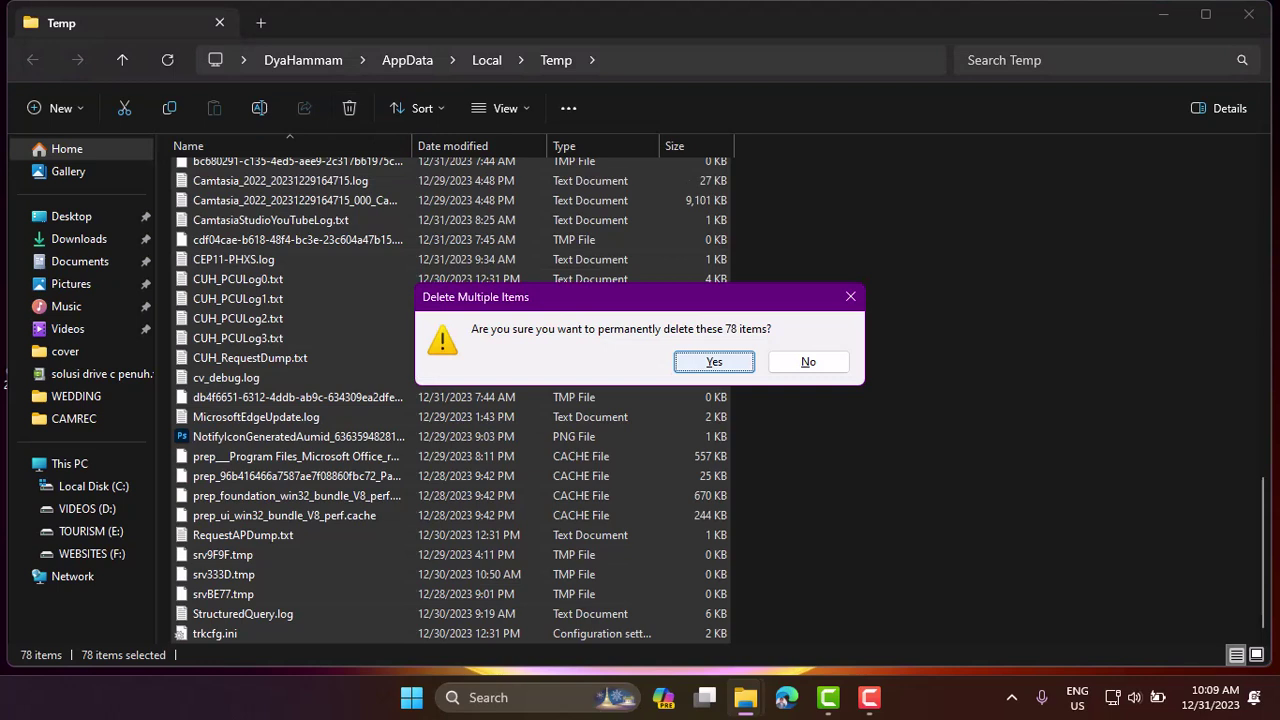
{"action": "left_click", "coordinate": [714, 361]}
{"action": "key", "text": "Delete"}
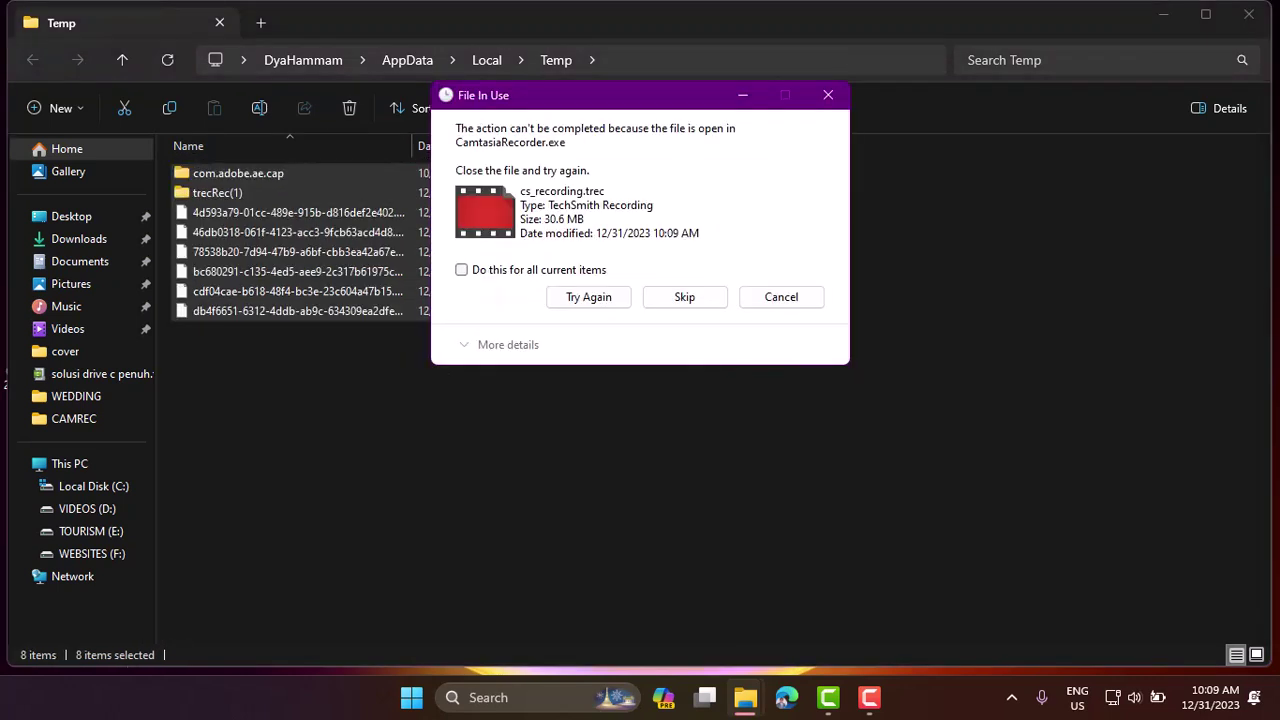
{"action": "left_click", "coordinate": [684, 297]}
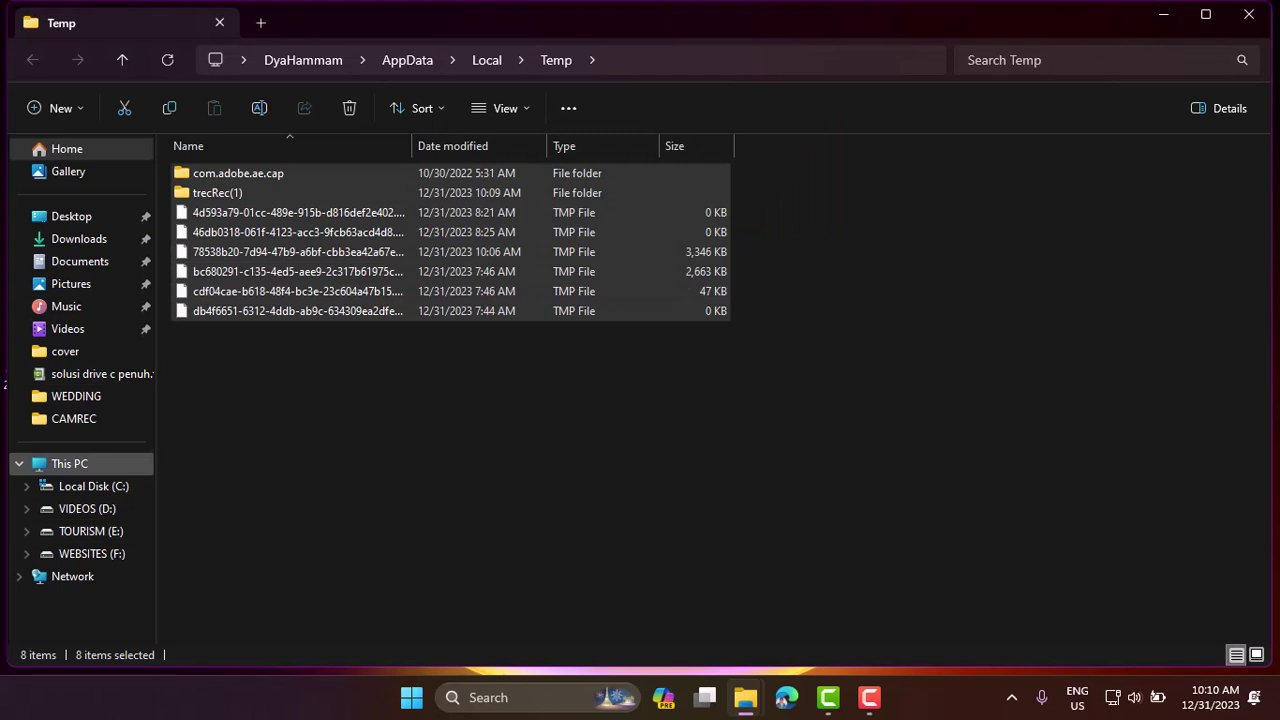
- Check drive C's free space in This PC and look at the contents of the Downloads folder
{"action": "left_click", "coordinate": [69, 463]}
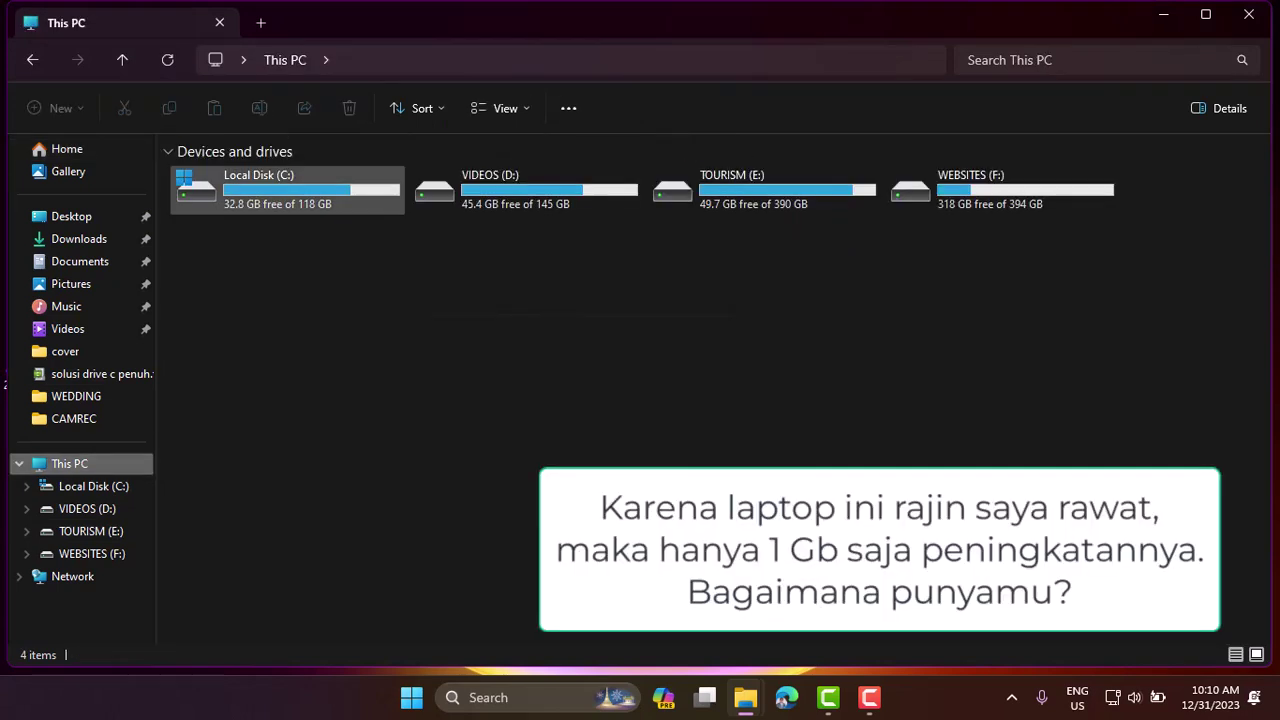
{"action": "mouse_move", "coordinate": [240, 207]}
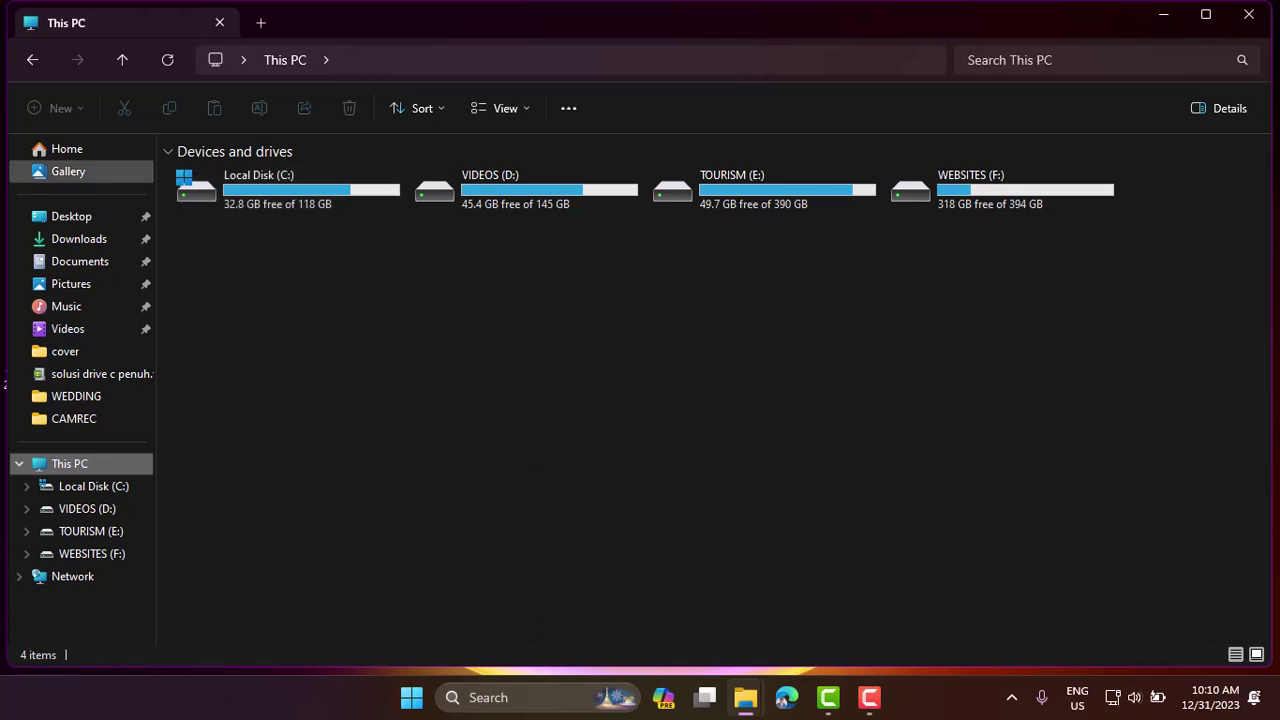
{"action": "left_click", "coordinate": [67, 149]}
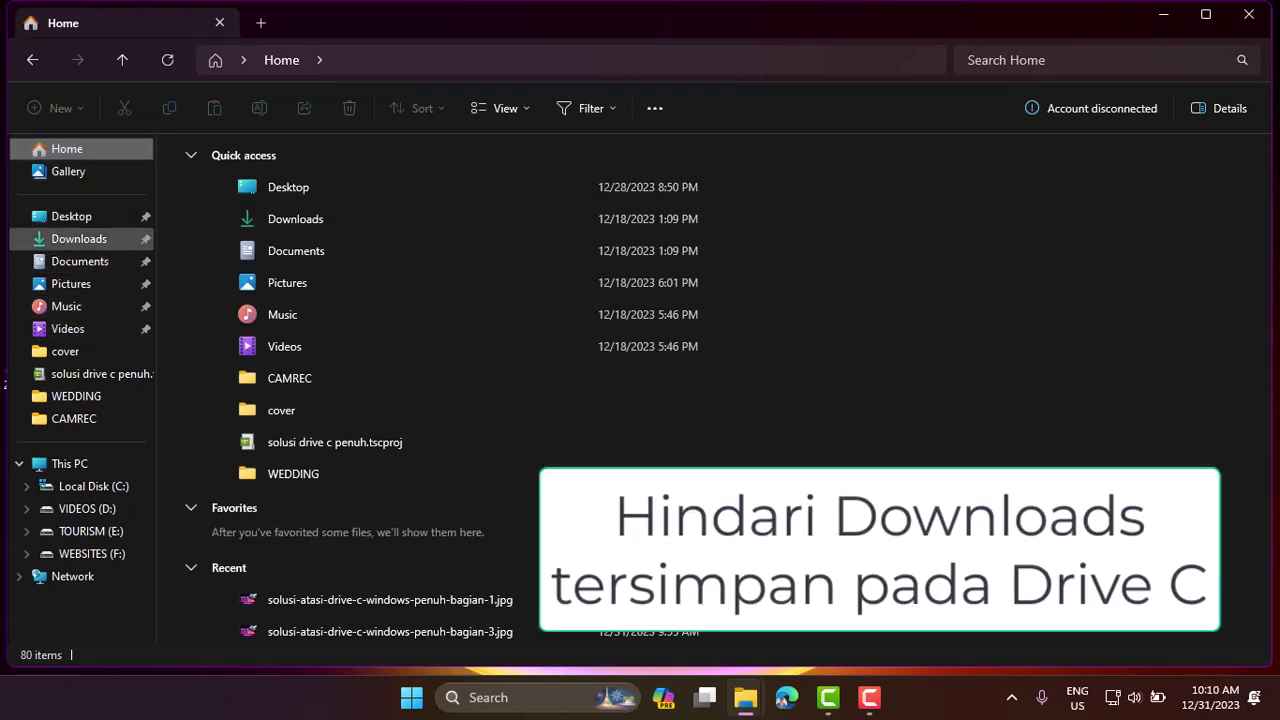
{"action": "left_click", "coordinate": [79, 238]}
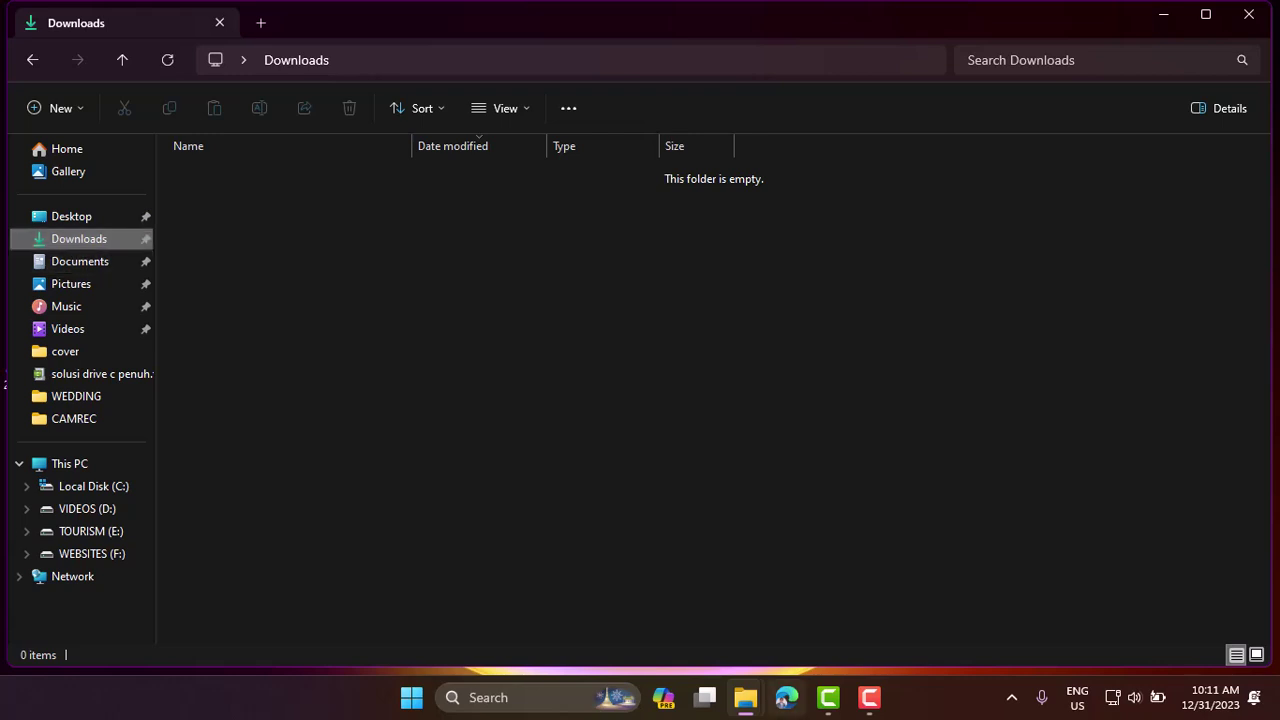
- Launch Google Chrome, open its settings and search them for "download"
{"action": "key", "text": "super"}
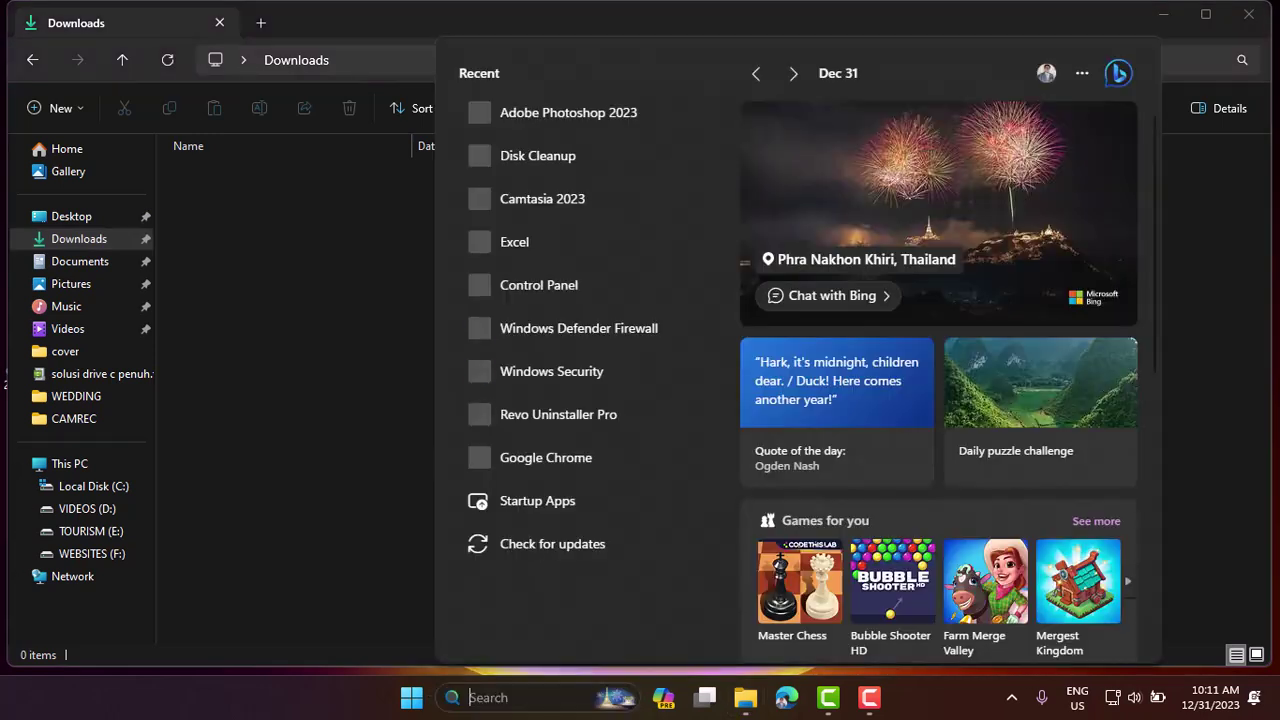
{"action": "left_click", "coordinate": [520, 454]}
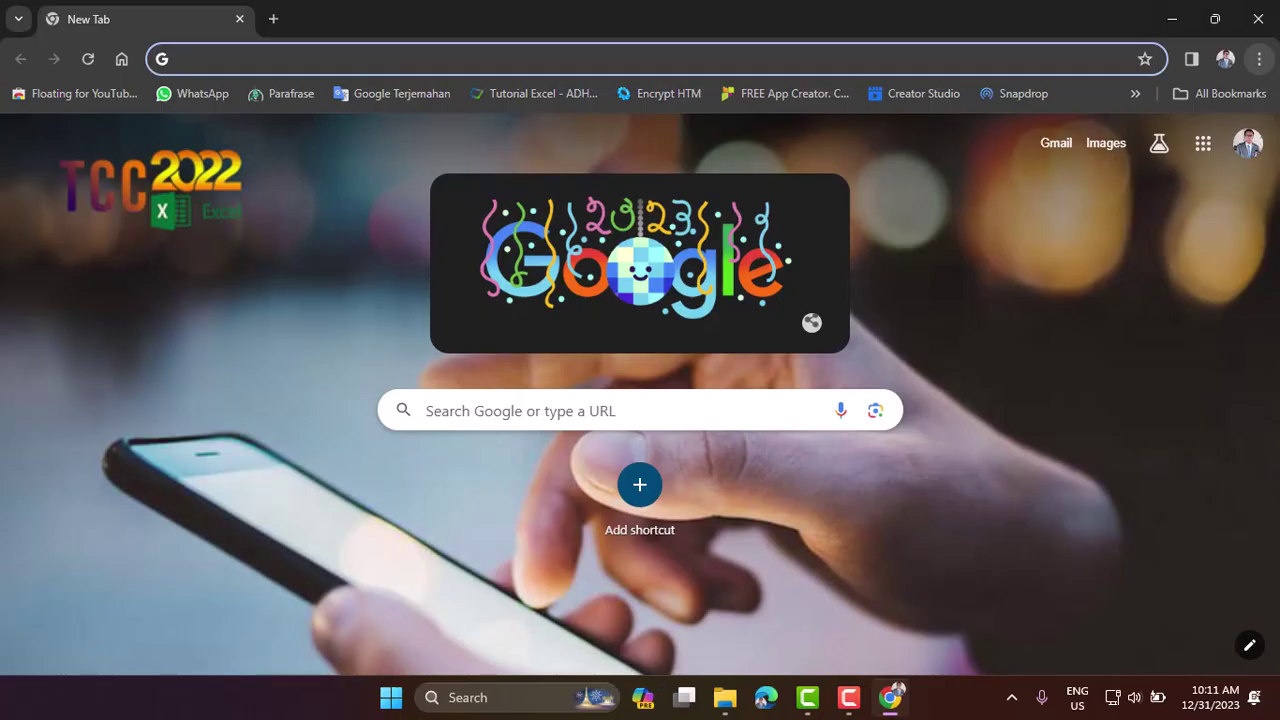
{"action": "left_click", "coordinate": [1259, 59]}
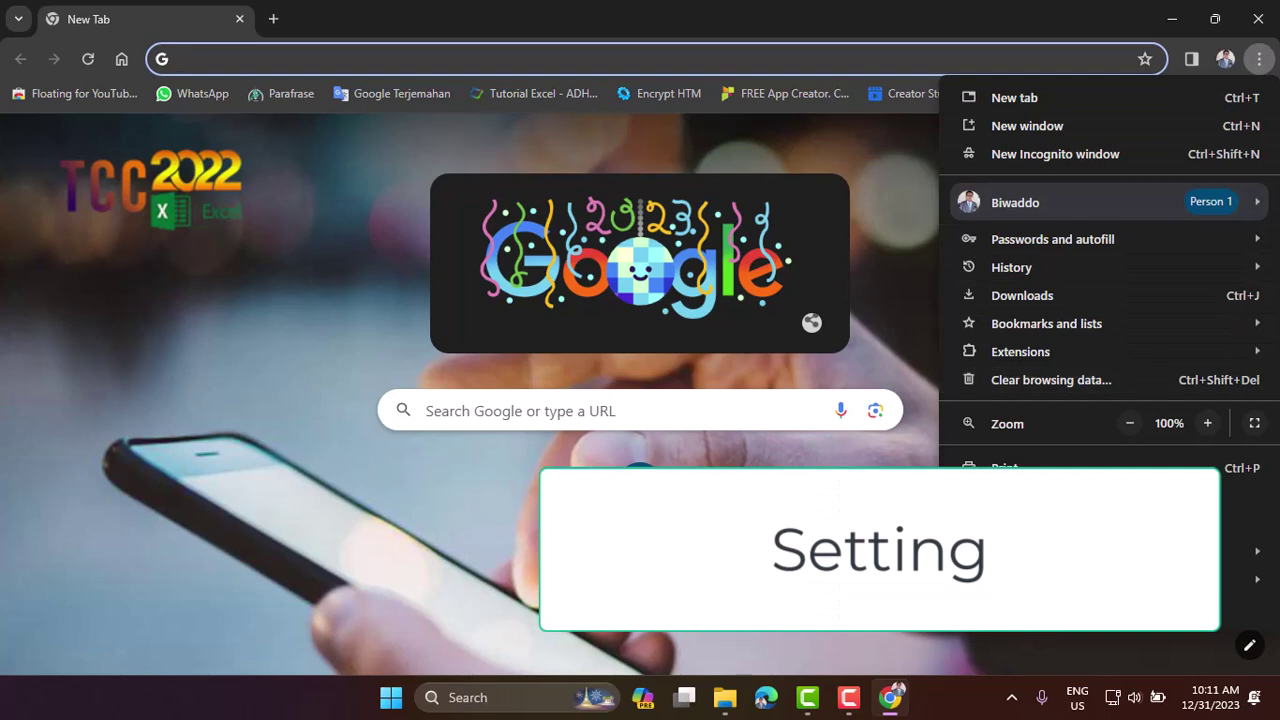
{"action": "scroll", "coordinate": [1050, 379], "scroll_direction": "down", "scroll_amount": 2}
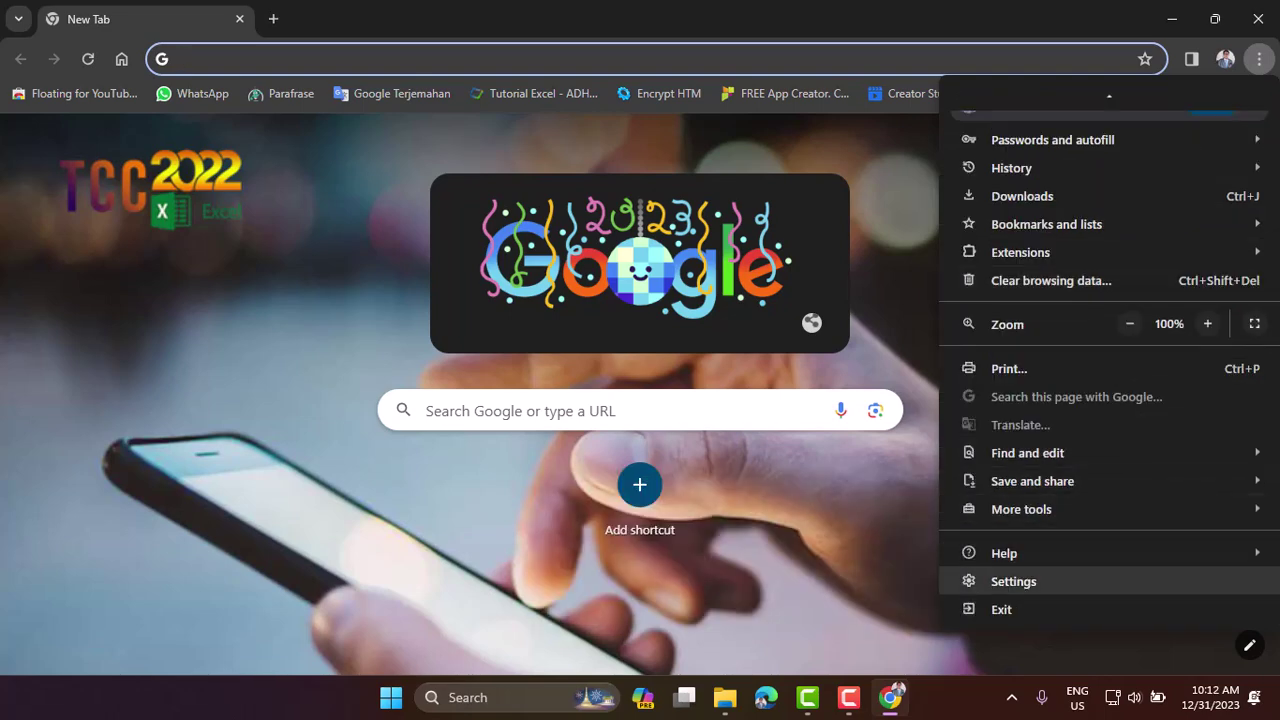
{"action": "left_click", "coordinate": [1013, 581]}
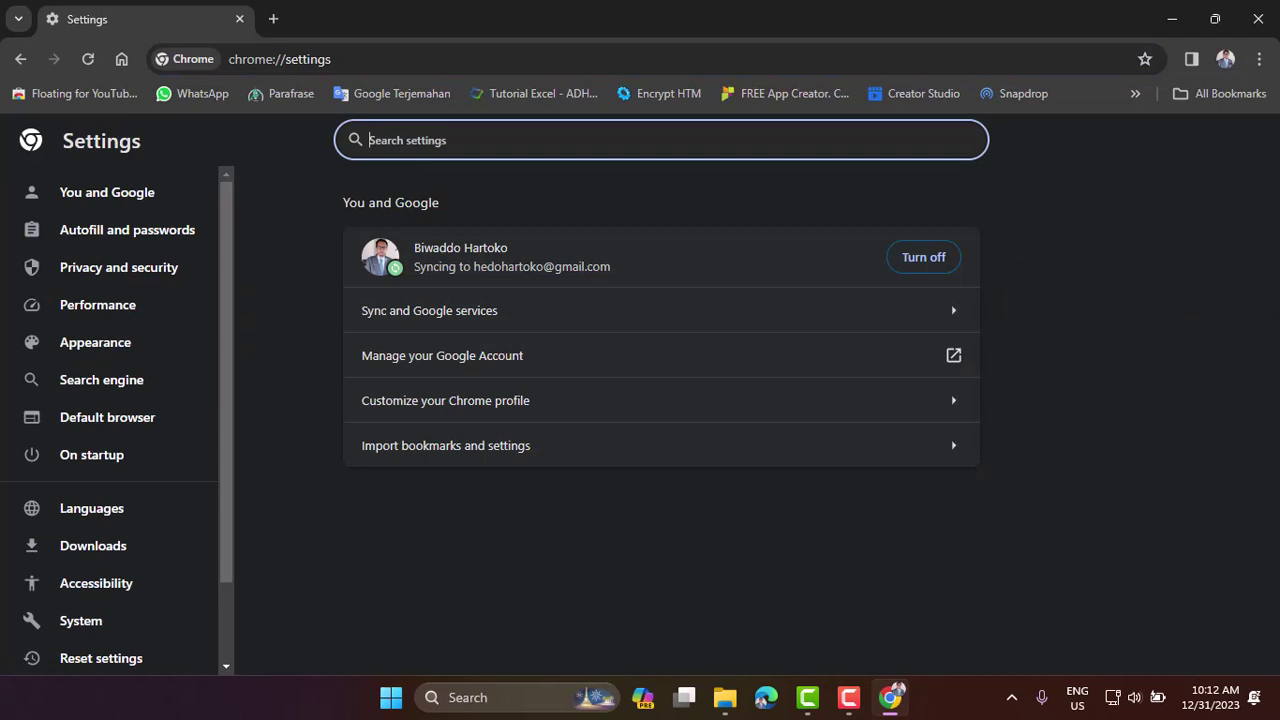
{"action": "type", "text": "download"}
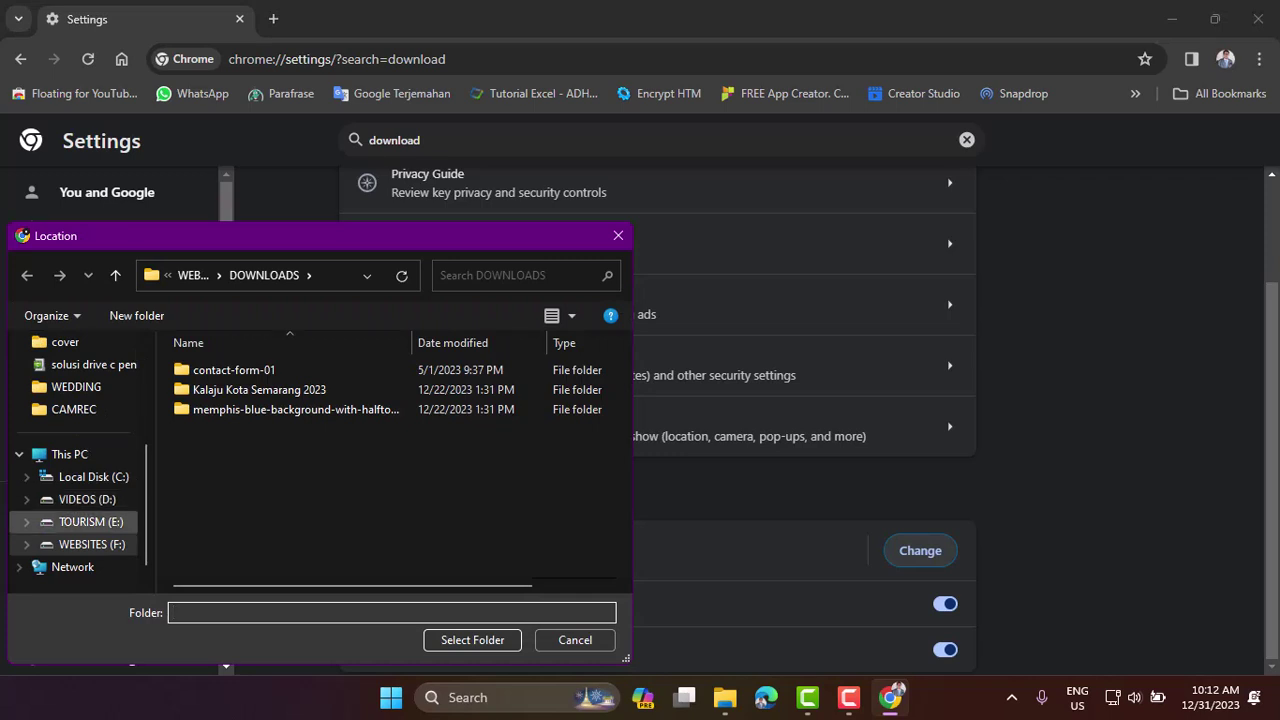
- Create a folder named Downloads on the TOURISM (E:) drive and set it as Chrome's download location
{"action": "left_click", "coordinate": [91, 544]}
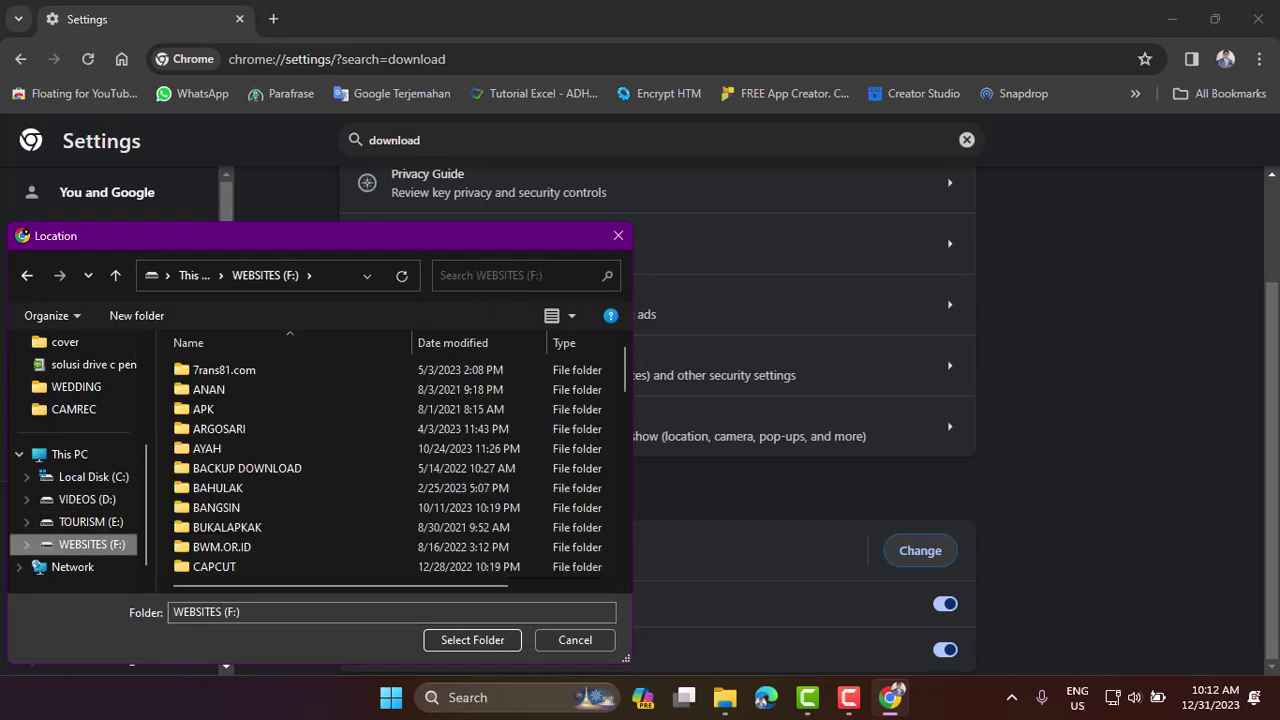
{"action": "scroll", "coordinate": [230, 507], "scroll_direction": "down", "scroll_amount": 3}
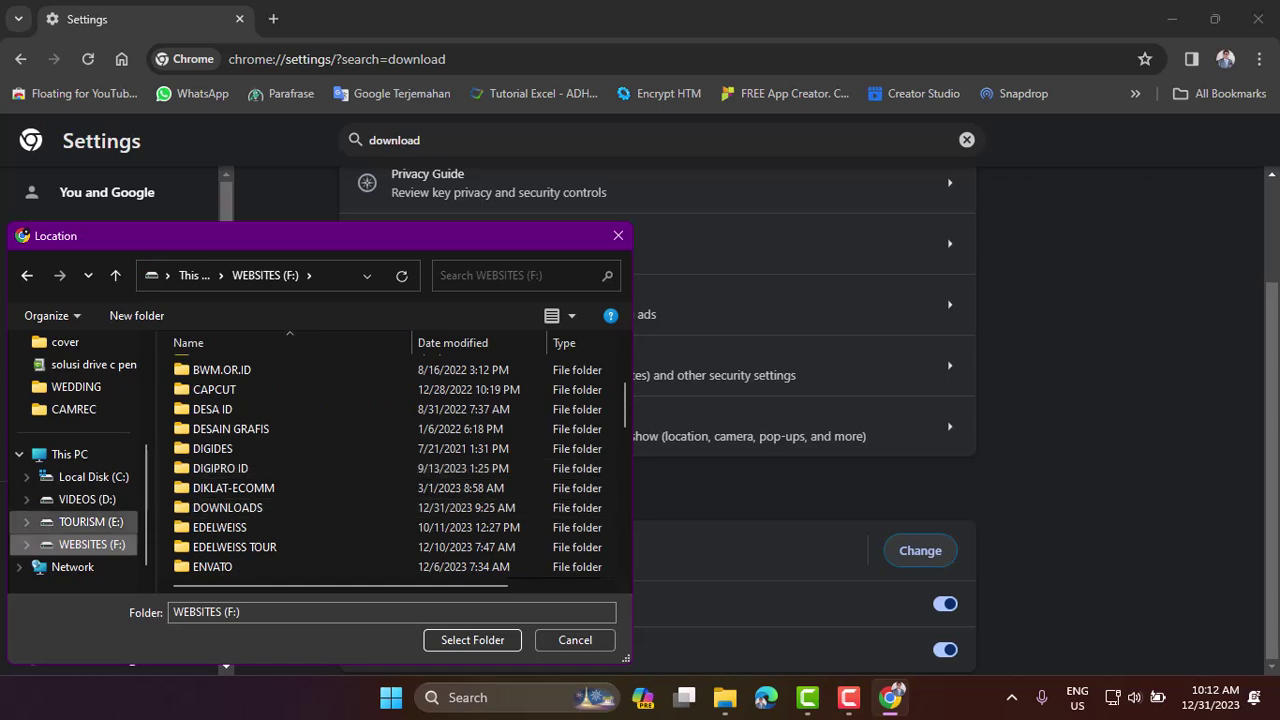
{"action": "left_click", "coordinate": [80, 521]}
{"action": "scroll", "coordinate": [230, 480], "scroll_direction": "down", "scroll_amount": 1}
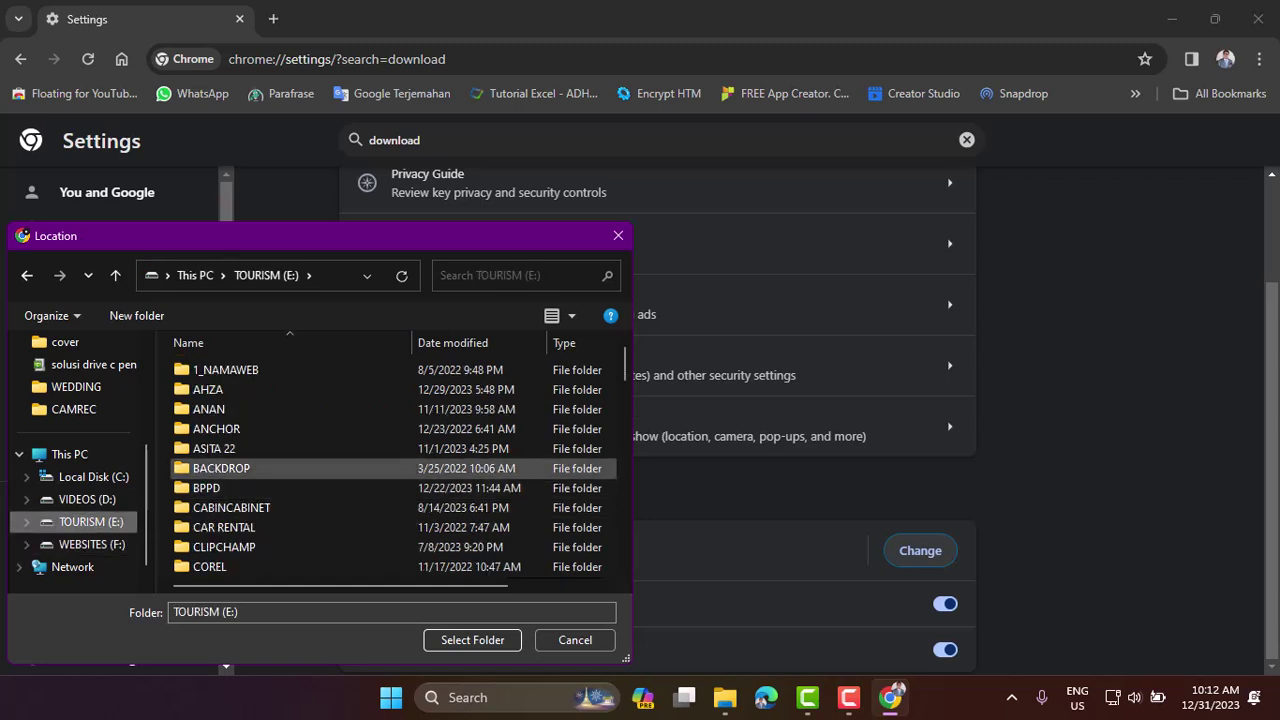
{"action": "scroll", "coordinate": [280, 468], "scroll_direction": "down", "scroll_amount": 1}
{"action": "scroll", "coordinate": [280, 468], "scroll_direction": "down", "scroll_amount": 3}
{"action": "scroll", "coordinate": [280, 468], "scroll_direction": "up", "scroll_amount": 5}
{"action": "left_click", "coordinate": [136, 315]}
{"action": "type", "text": "Downloads"}
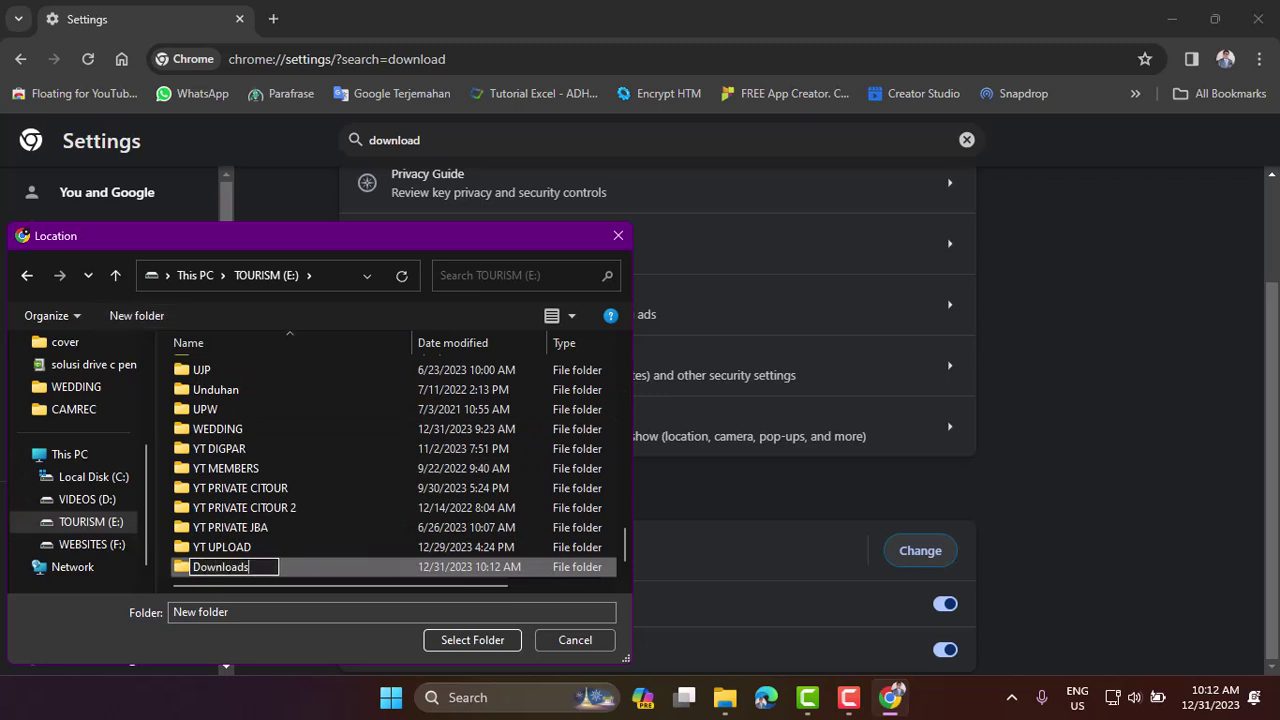
{"action": "key", "text": "Return"}
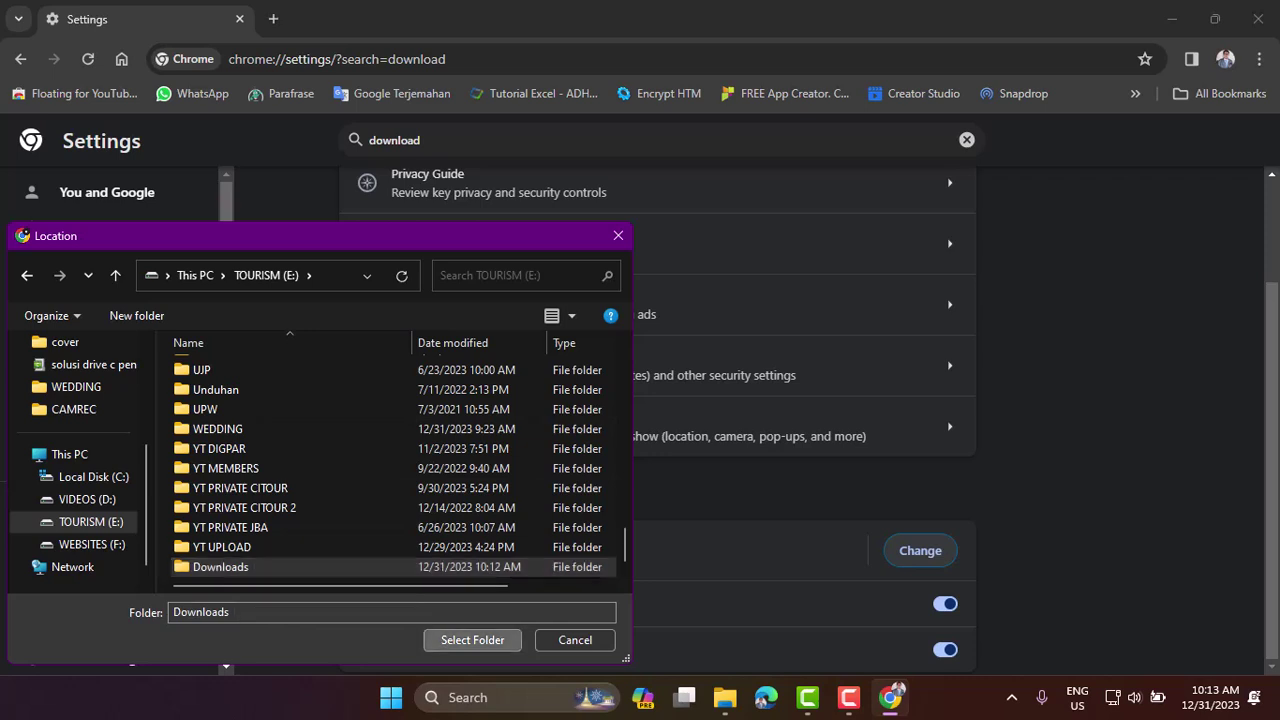
{"action": "left_click", "coordinate": [472, 640]}
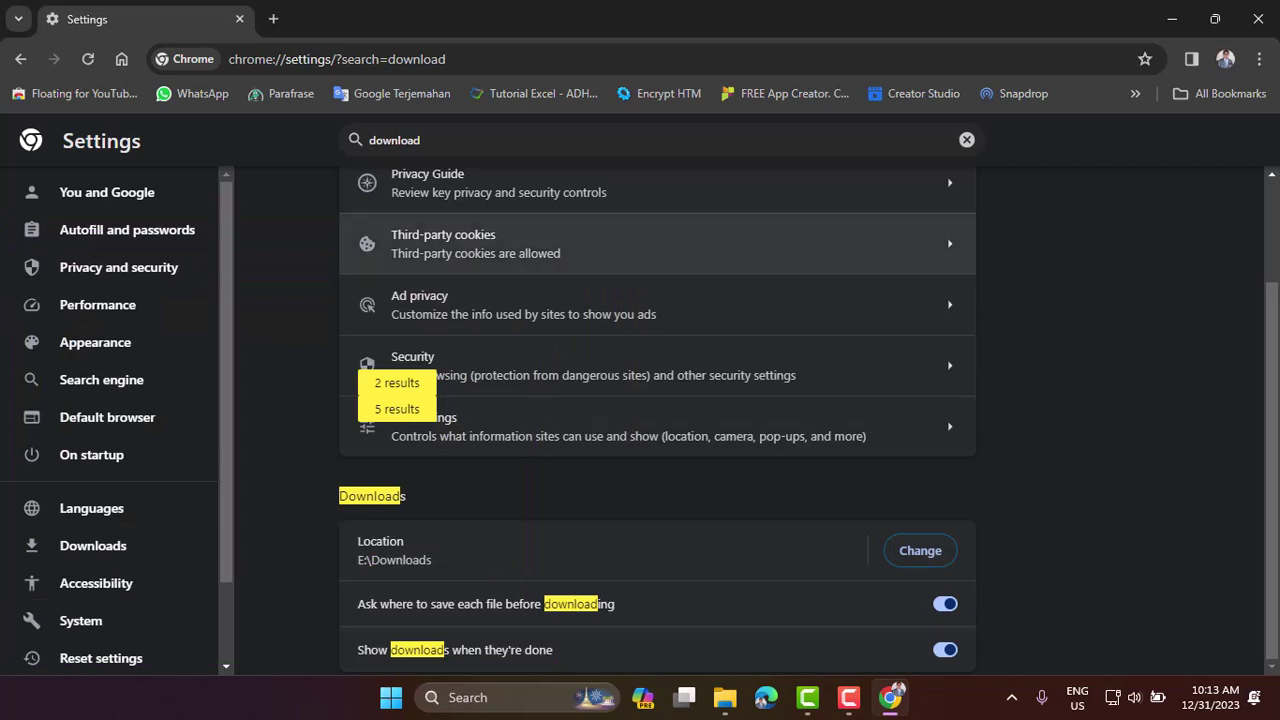
- Search Google Images for "kota tua jakarta" in a new tab and save the Bobobox picture with the colourful bicycles
{"action": "key", "text": "ctrl+t"}
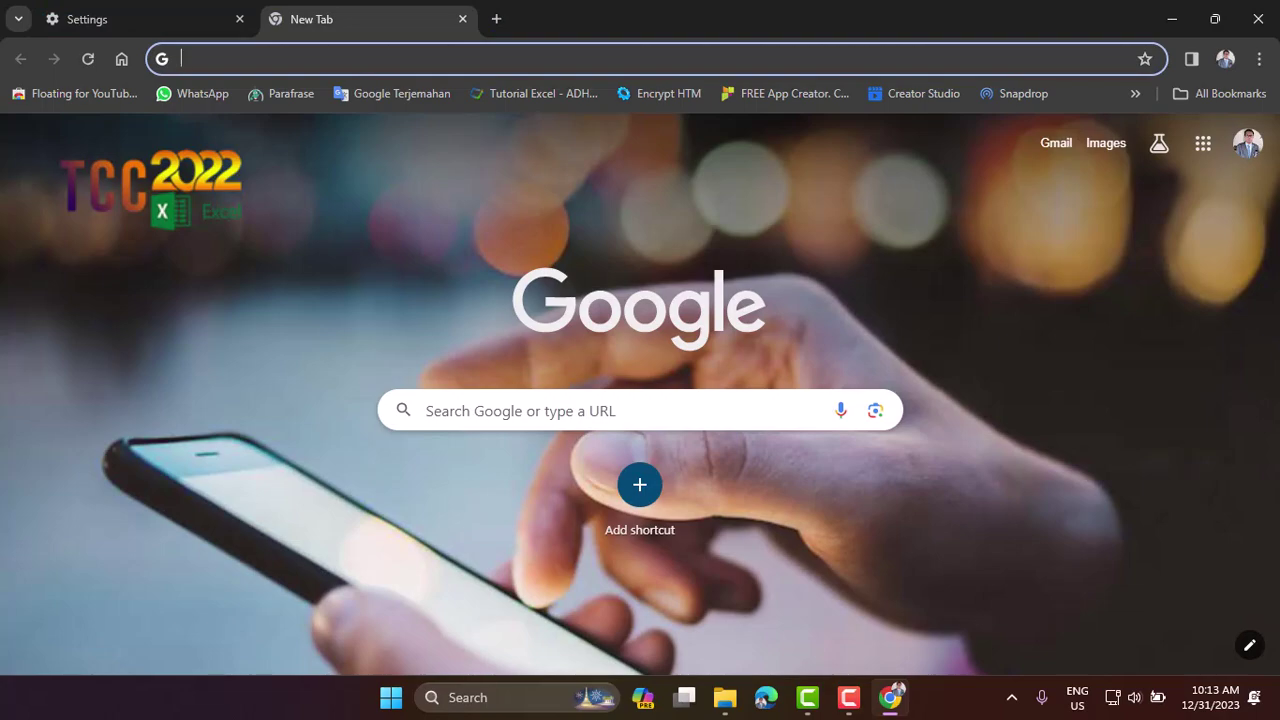
{"action": "type", "text": "kota"}
{"action": "key", "text": "Down"}
{"action": "key", "text": "Return"}
{"action": "left_click", "coordinate": [357, 215]}
{"action": "right_click", "coordinate": [660, 400]}
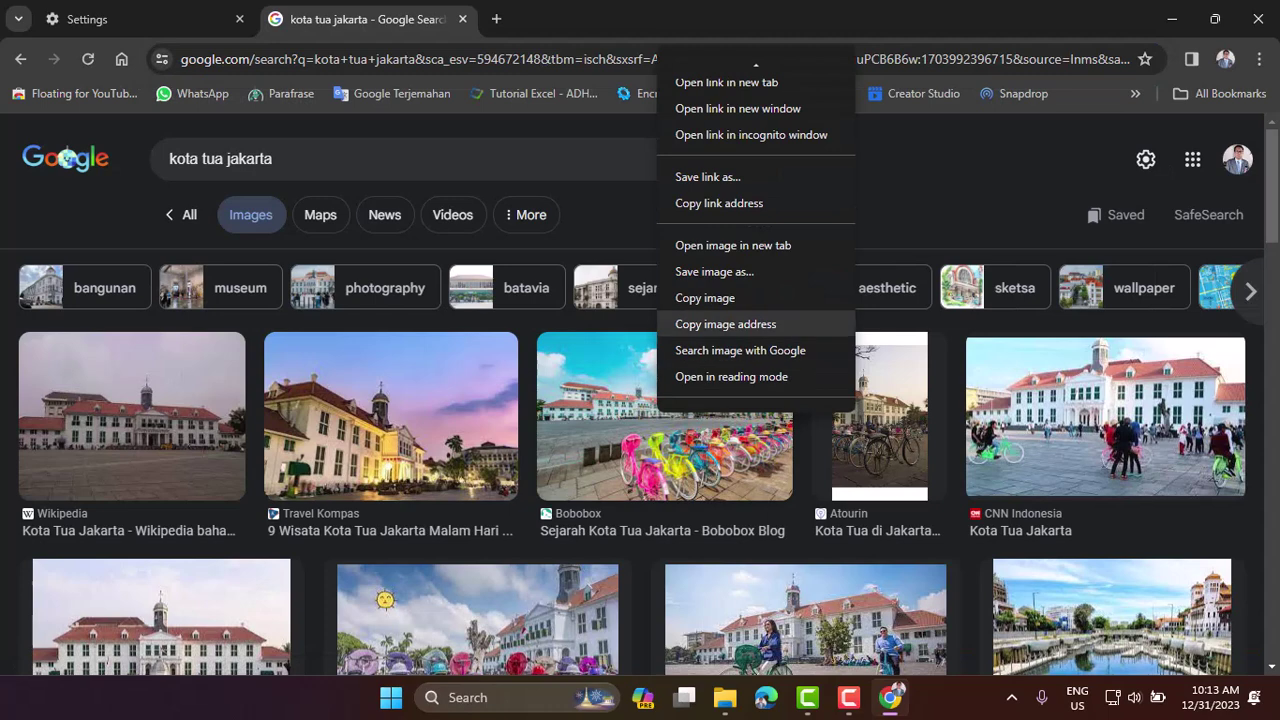
{"action": "left_click", "coordinate": [714, 271]}
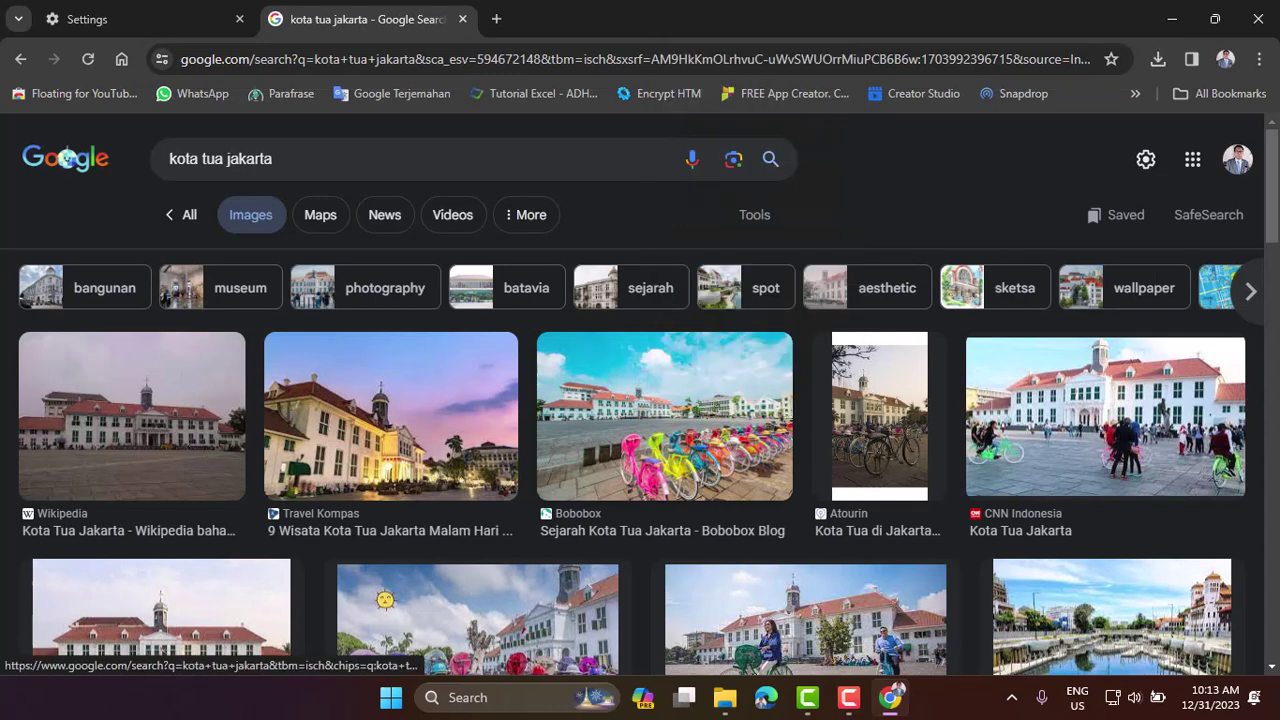